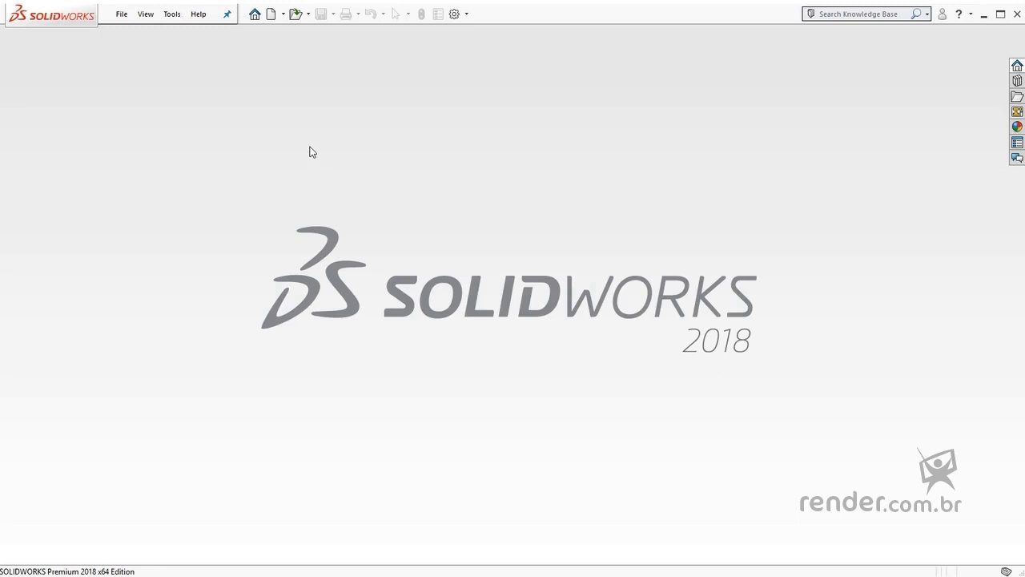
Step: Create a new part document, Part3, and select its Front Plane
{"action": "left_click", "coordinate": [272, 14]}
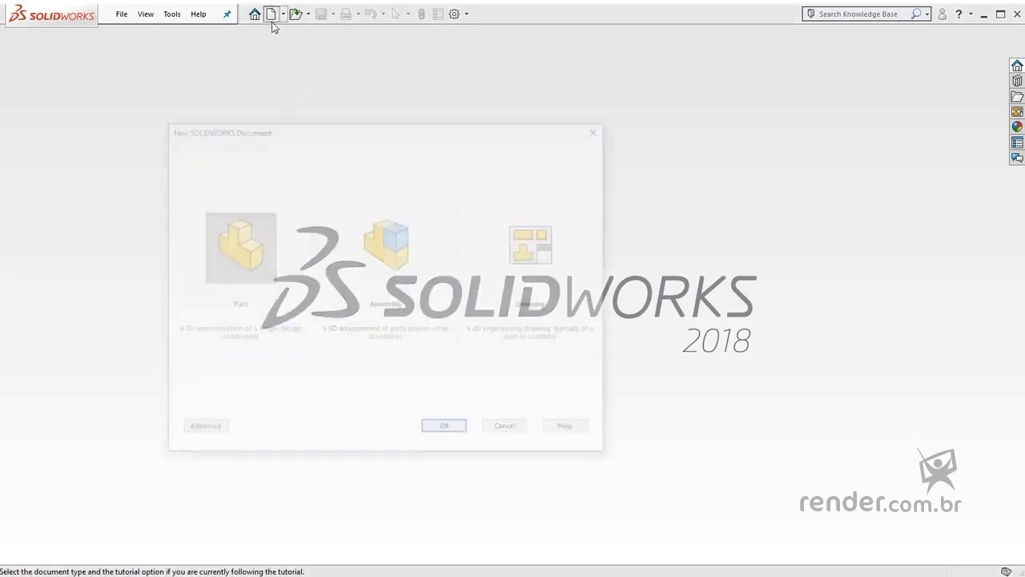
{"action": "left_click", "coordinate": [433, 435]}
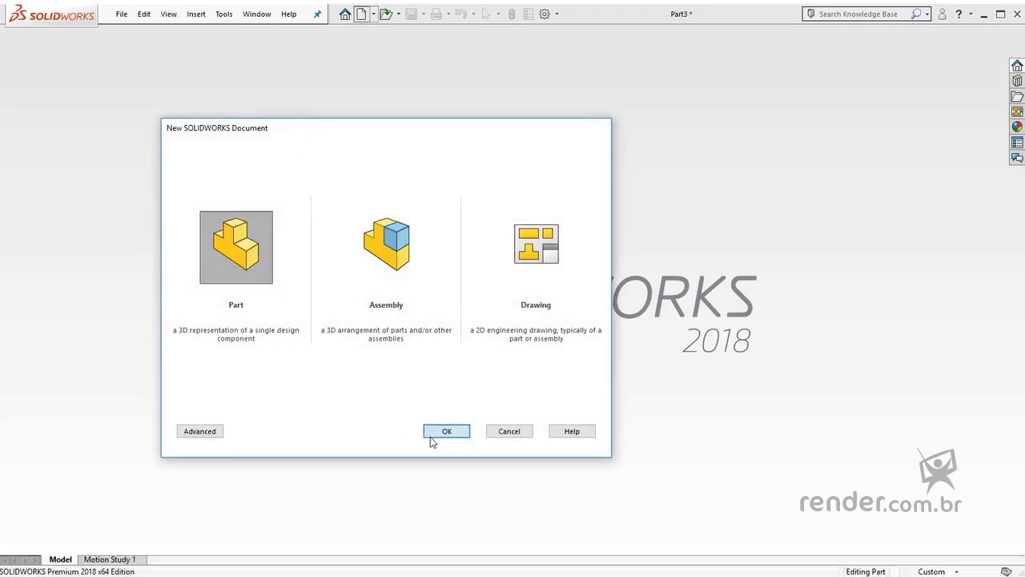
{"action": "left_click", "coordinate": [60, 185]}
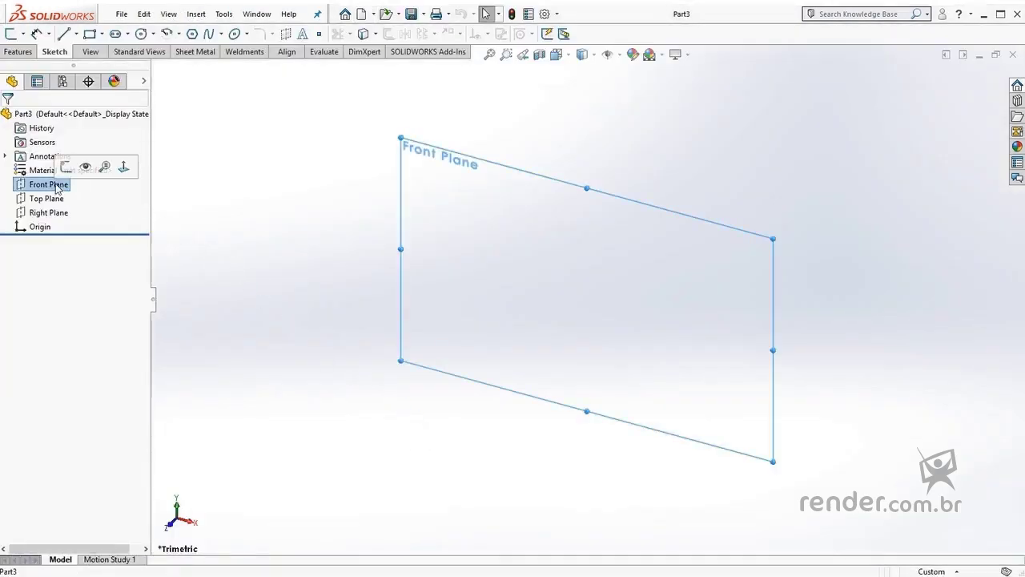
Step: Start Sketch1 on the Front Plane, viewed normal to the screen
{"action": "left_click", "coordinate": [64, 167]}
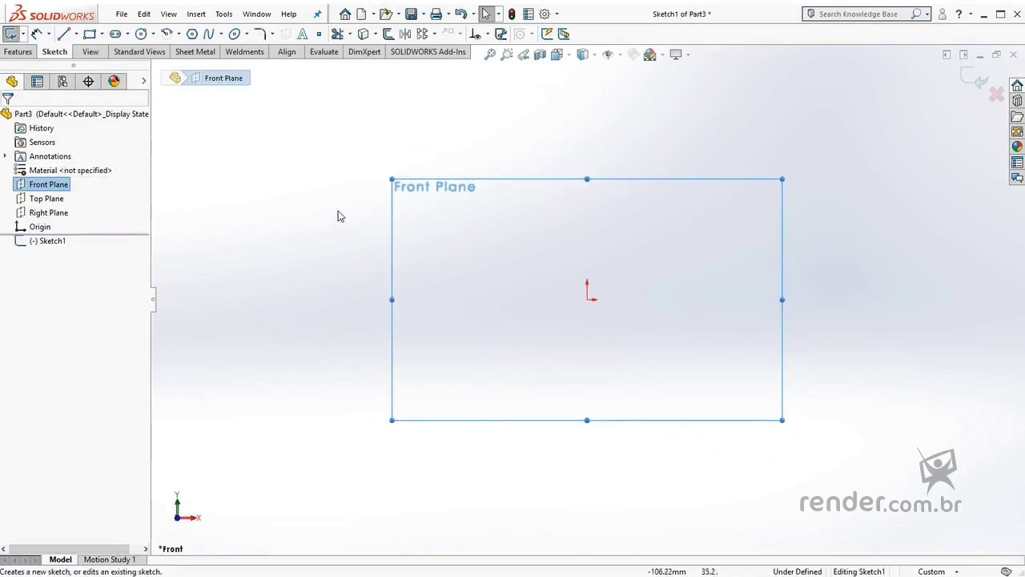
Step: Draw an eight-line closed profile from the origin with a rectangular notch in its right side
{"action": "left_click", "coordinate": [62, 36]}
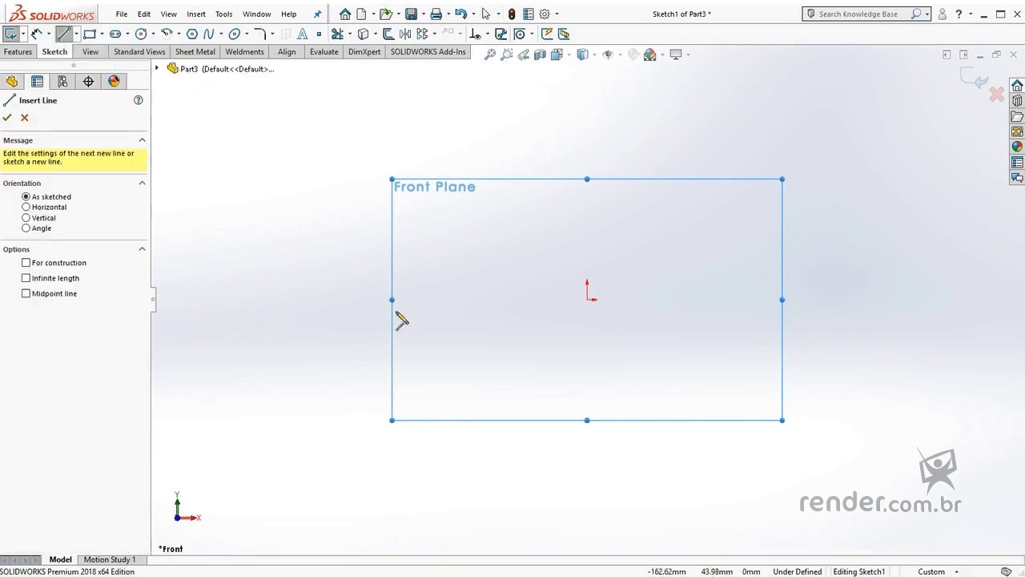
{"action": "left_click", "coordinate": [589, 300]}
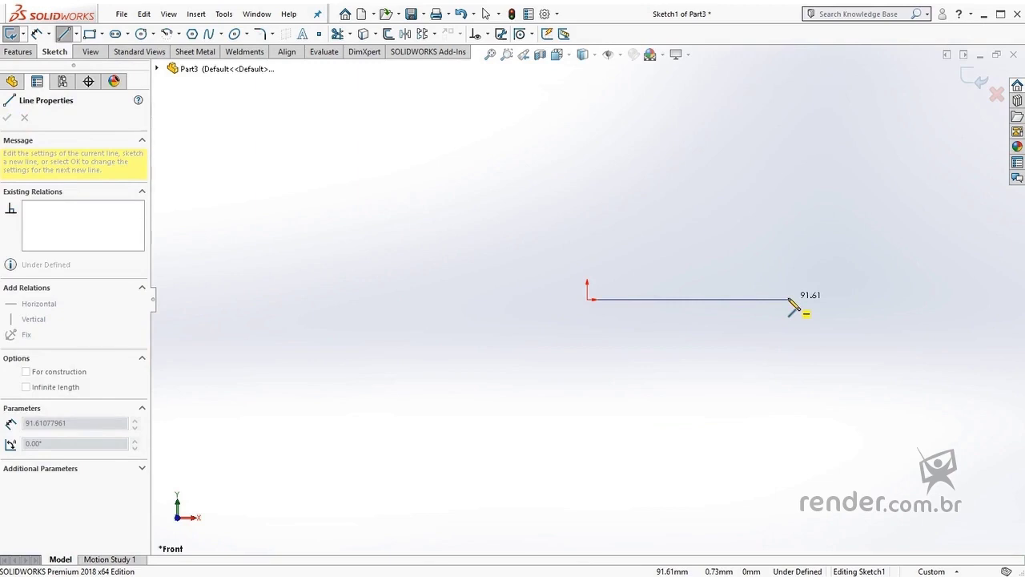
{"action": "left_click", "coordinate": [789, 299]}
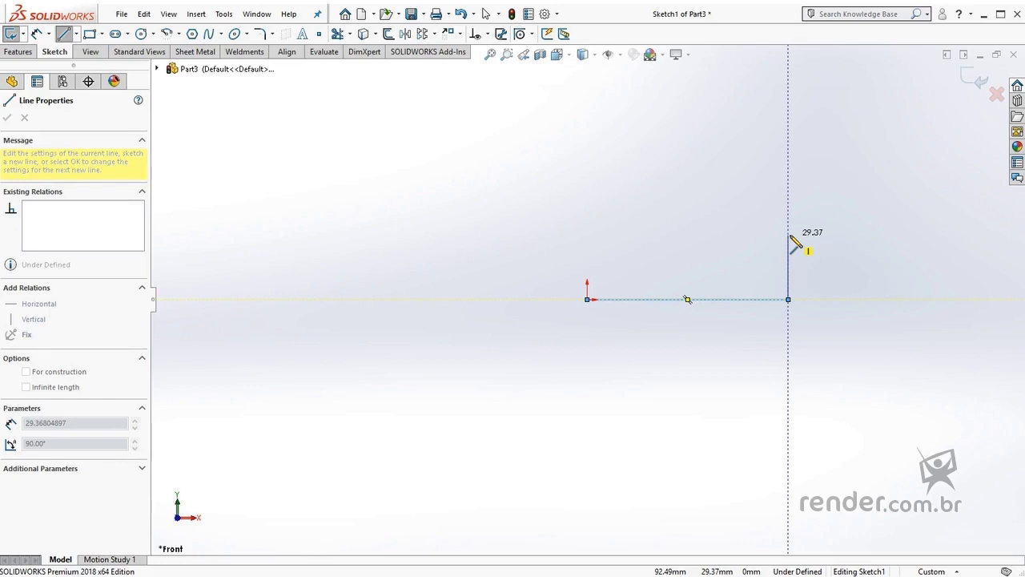
{"action": "left_click", "coordinate": [789, 236]}
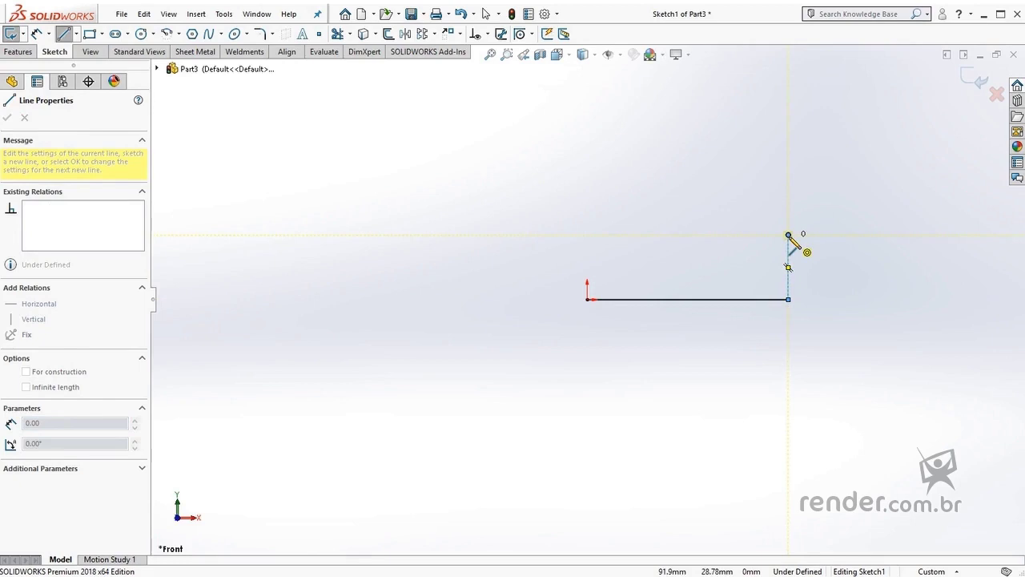
{"action": "left_click", "coordinate": [723, 235]}
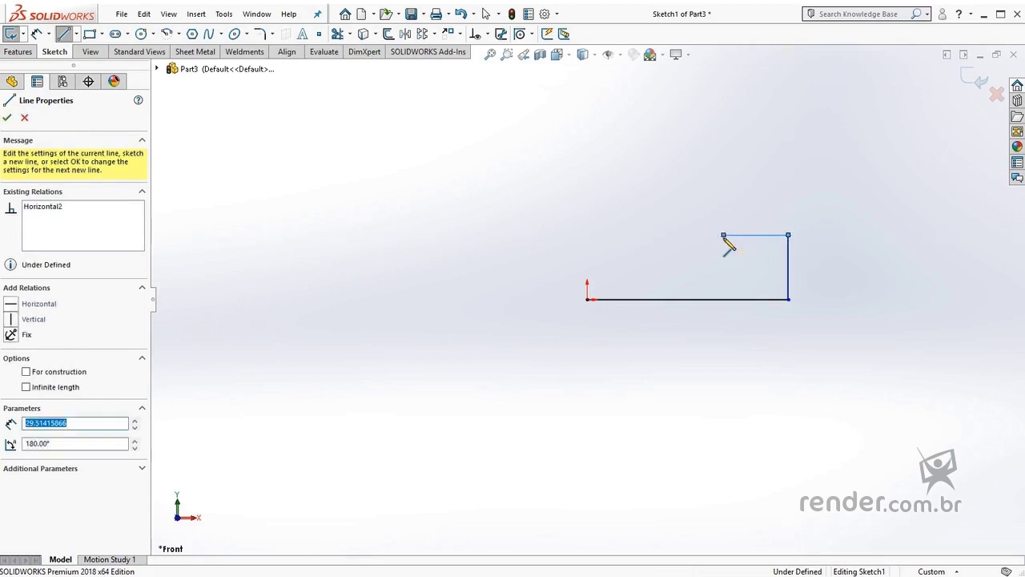
{"action": "left_click", "coordinate": [724, 164]}
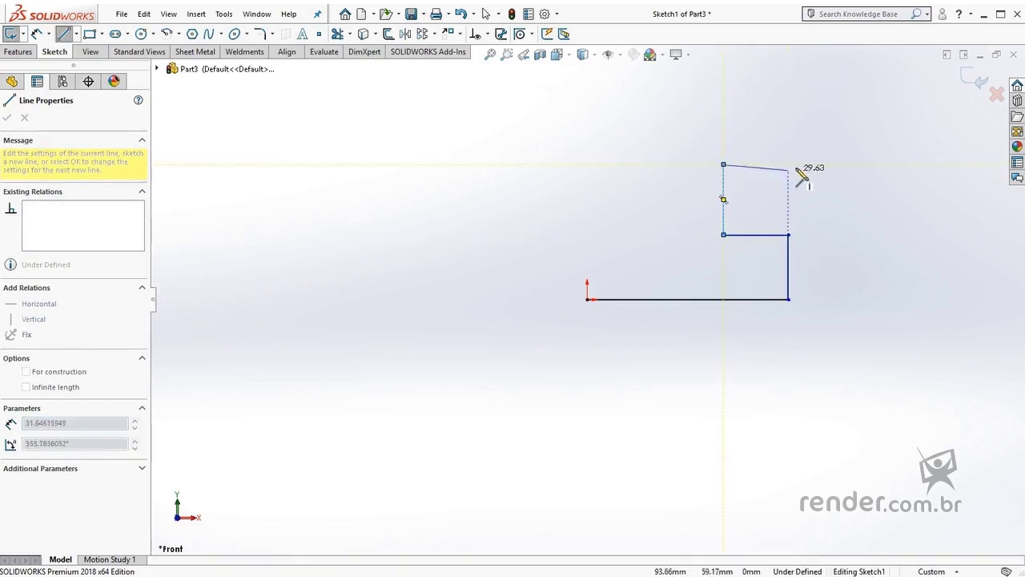
{"action": "left_click", "coordinate": [799, 165]}
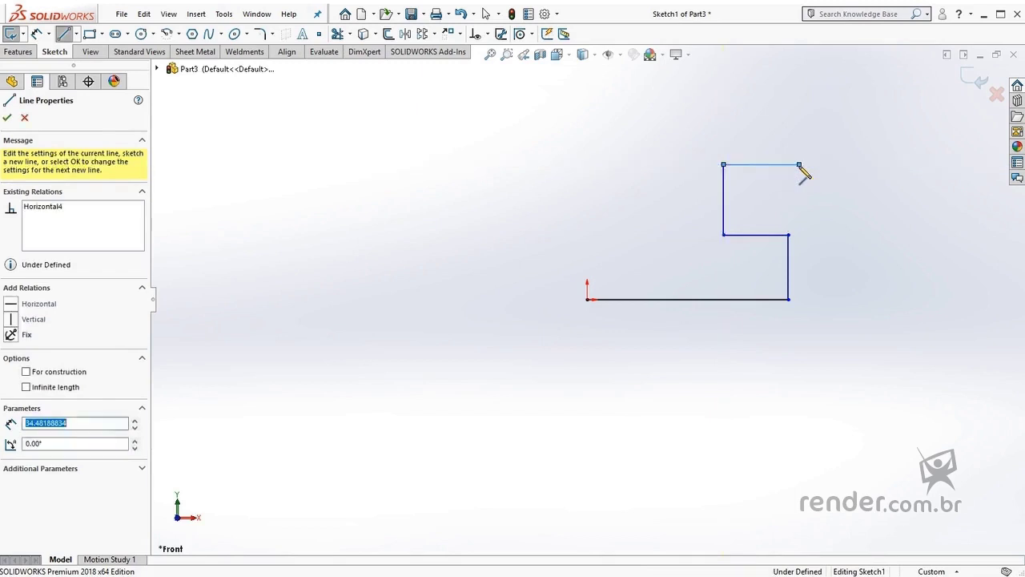
{"action": "left_click", "coordinate": [799, 105]}
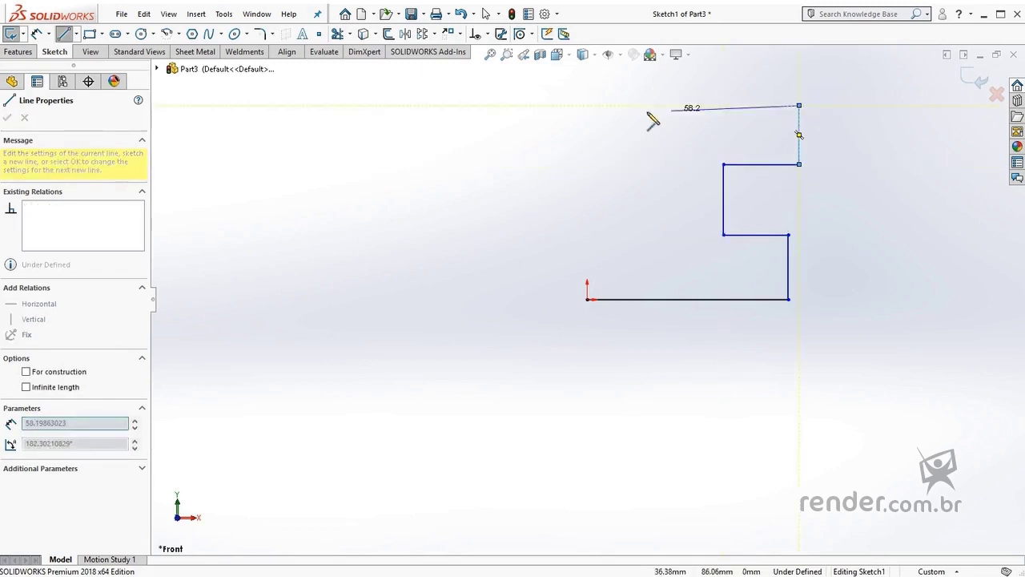
{"action": "left_click", "coordinate": [587, 105]}
{"action": "left_click", "coordinate": [587, 298]}
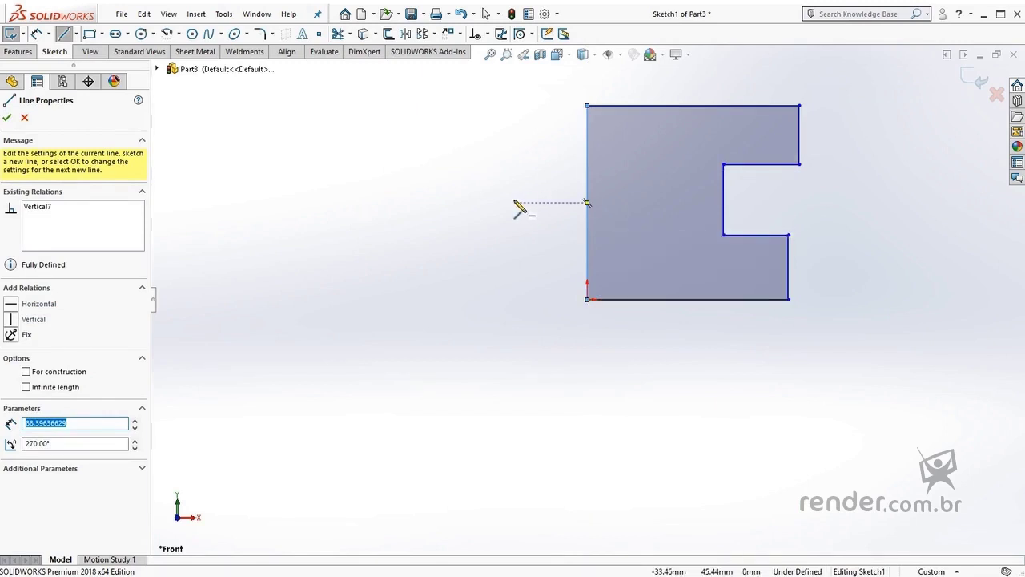
{"action": "key", "text": "Escape"}
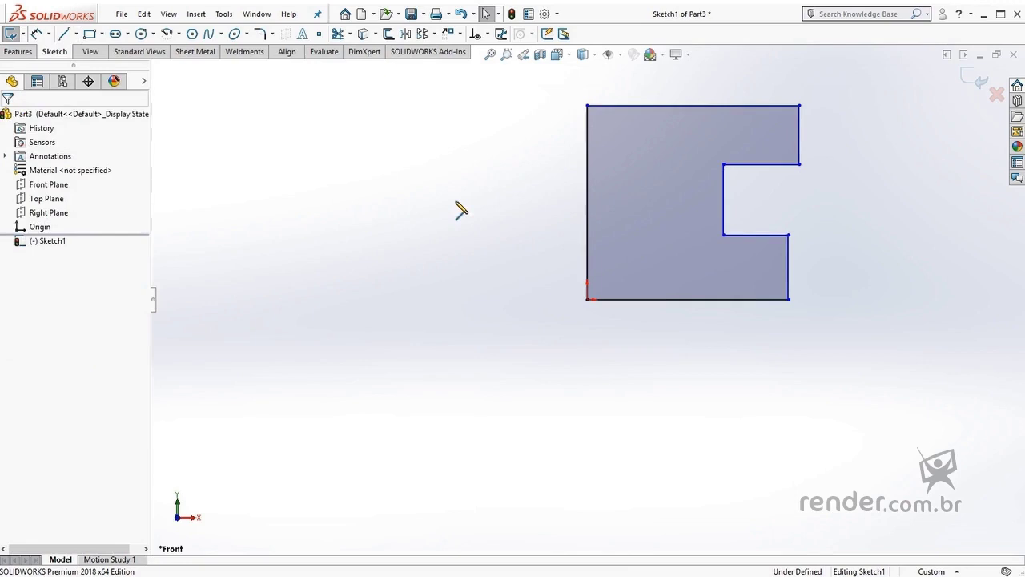
{"action": "key", "text": "ctrl+z"}
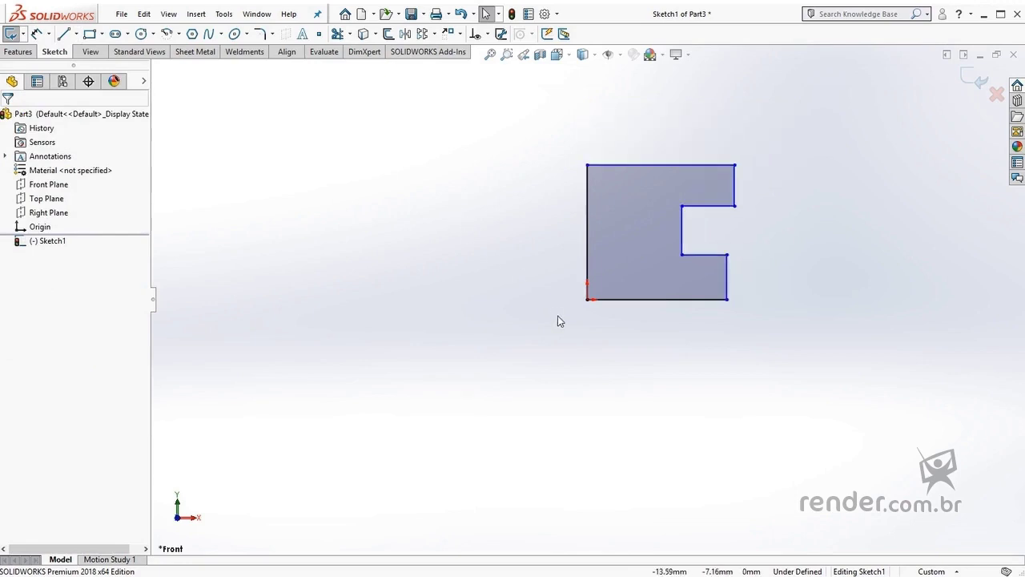
{"action": "scroll", "coordinate": [685, 179], "scroll_direction": "down", "scroll_amount": 2}
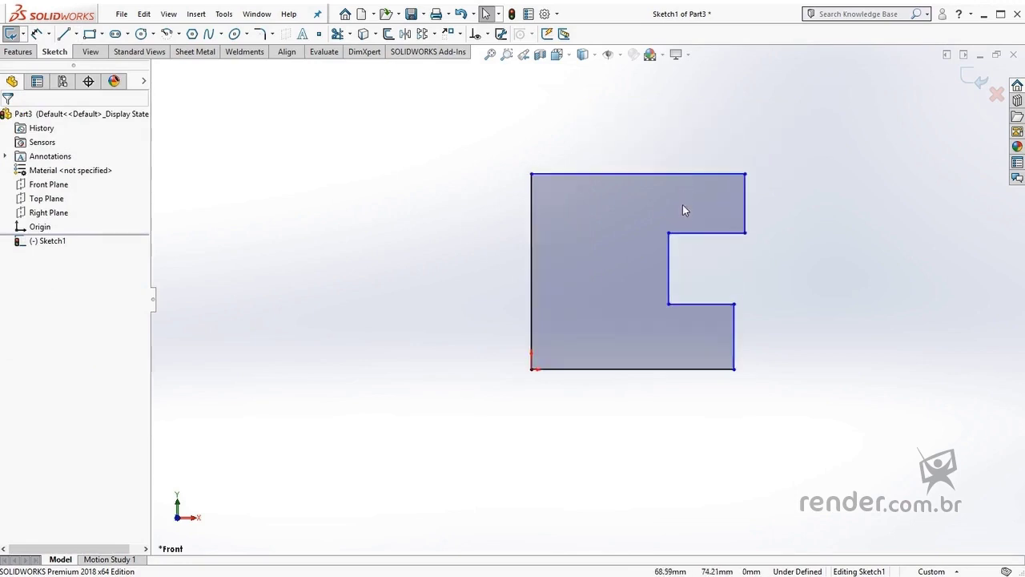
{"action": "scroll", "coordinate": [683, 210], "scroll_direction": "down", "scroll_amount": 1}
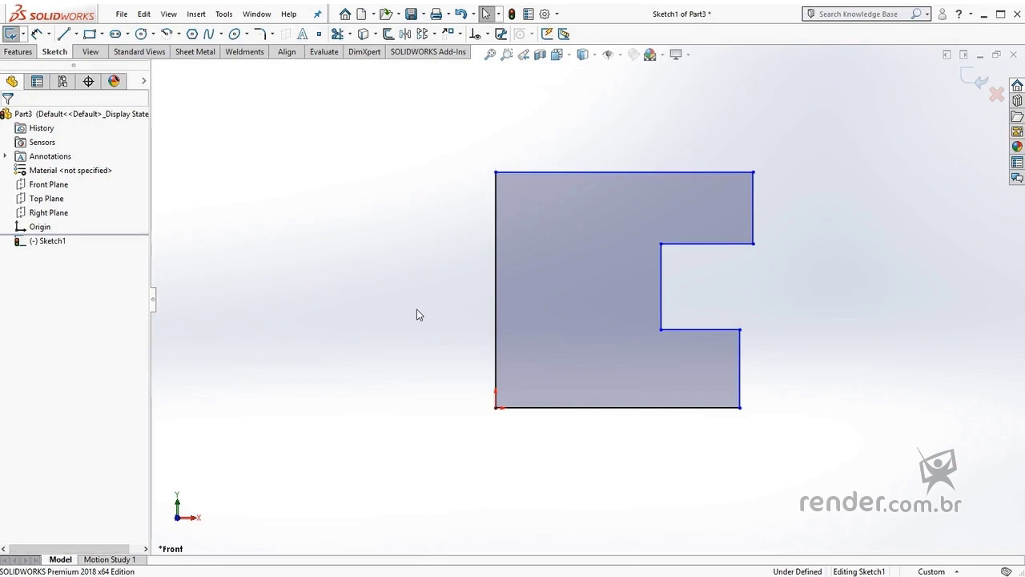
{"action": "left_click", "coordinate": [176, 20]}
{"action": "mouse_move", "coordinate": [198, 123]}
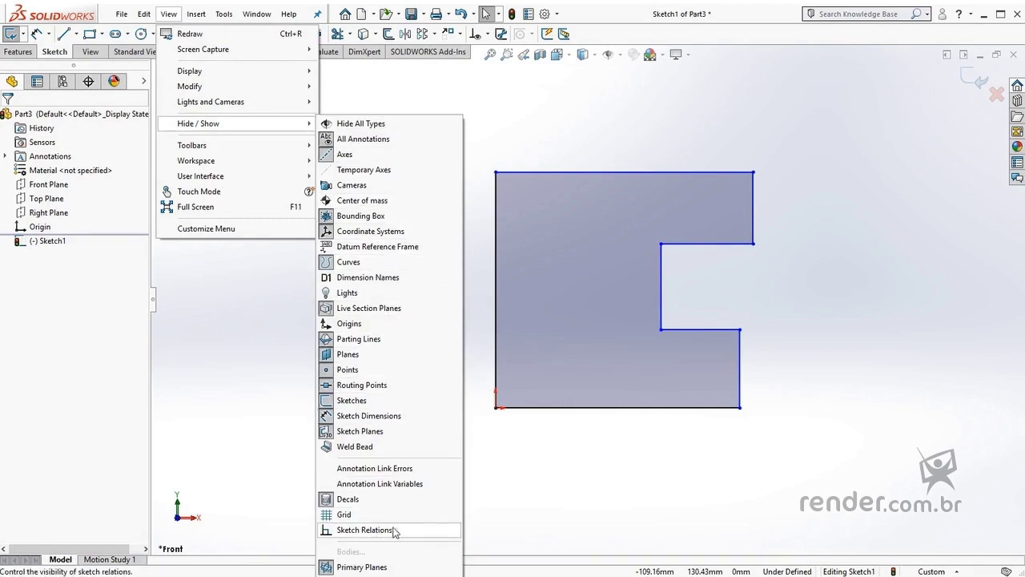
{"action": "left_click", "coordinate": [413, 532]}
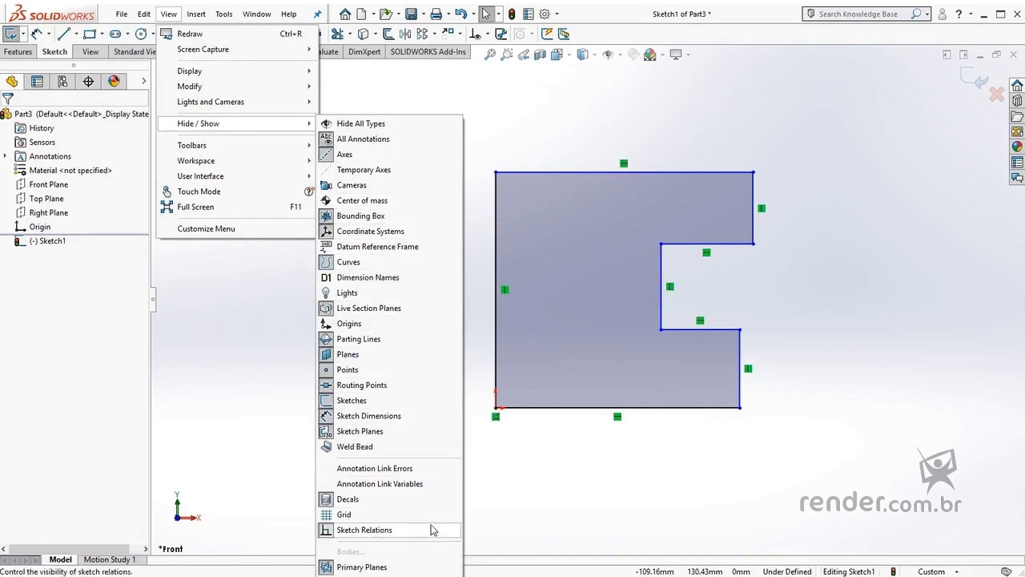
{"action": "left_click", "coordinate": [489, 459]}
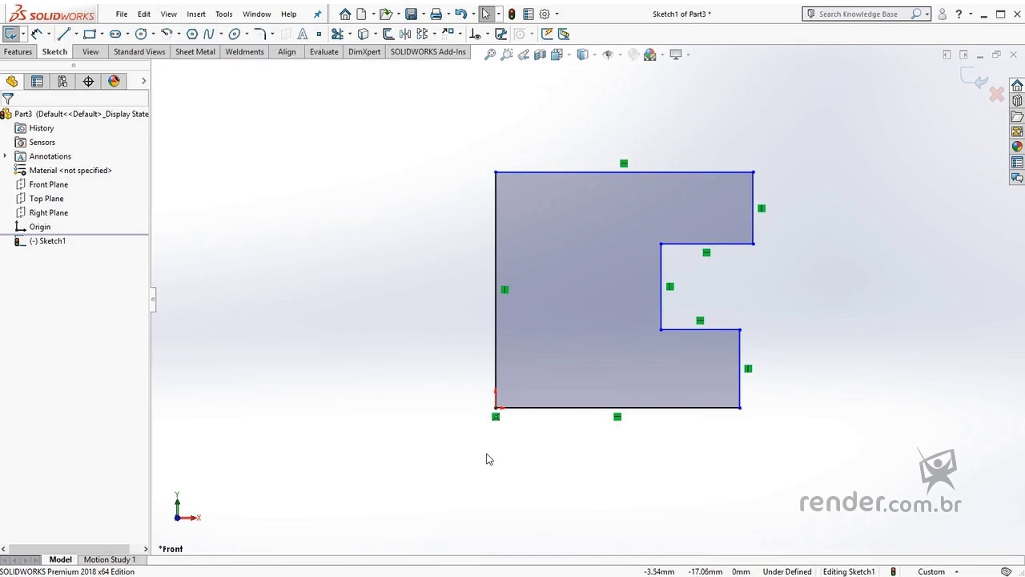
{"action": "left_click", "coordinate": [505, 290]}
{"action": "key", "text": "Delete"}
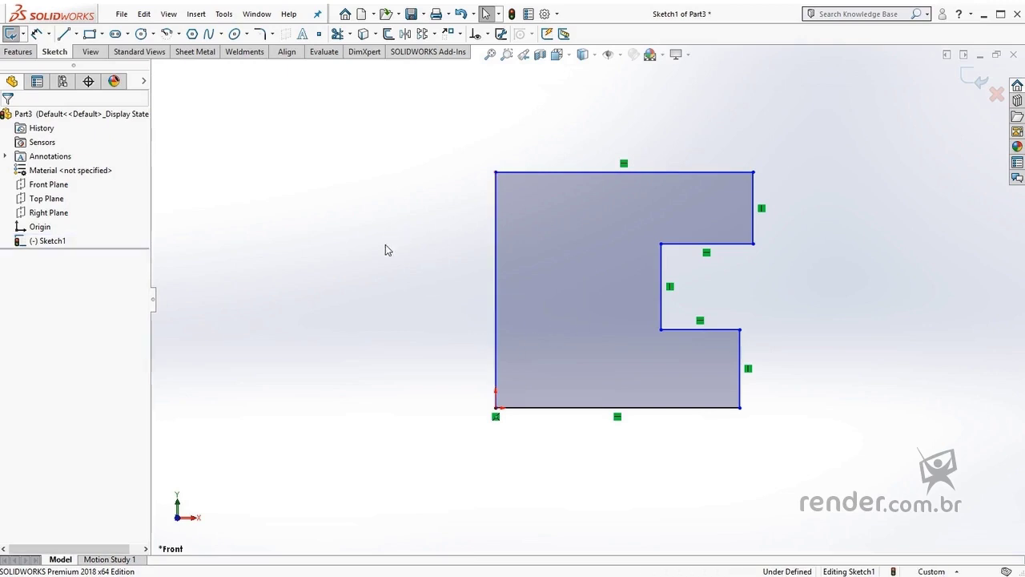
{"action": "key", "text": "ctrl+z"}
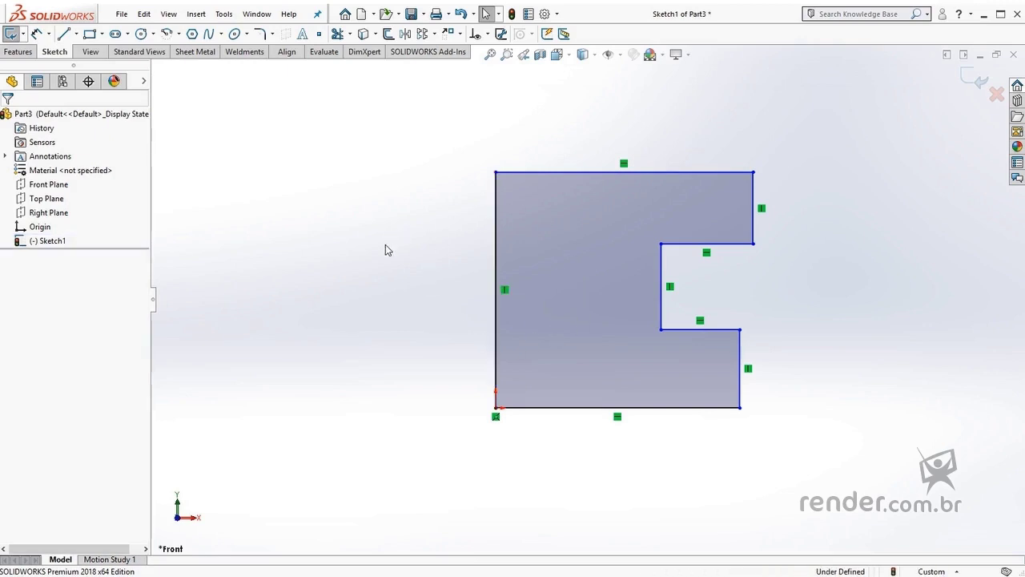
{"action": "left_click", "coordinate": [168, 14]}
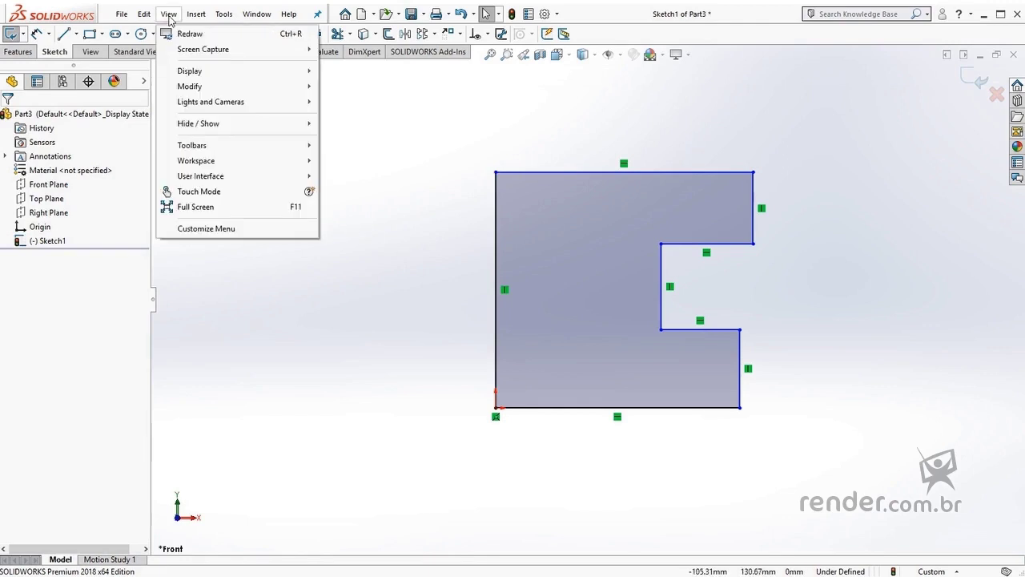
{"action": "mouse_move", "coordinate": [199, 124]}
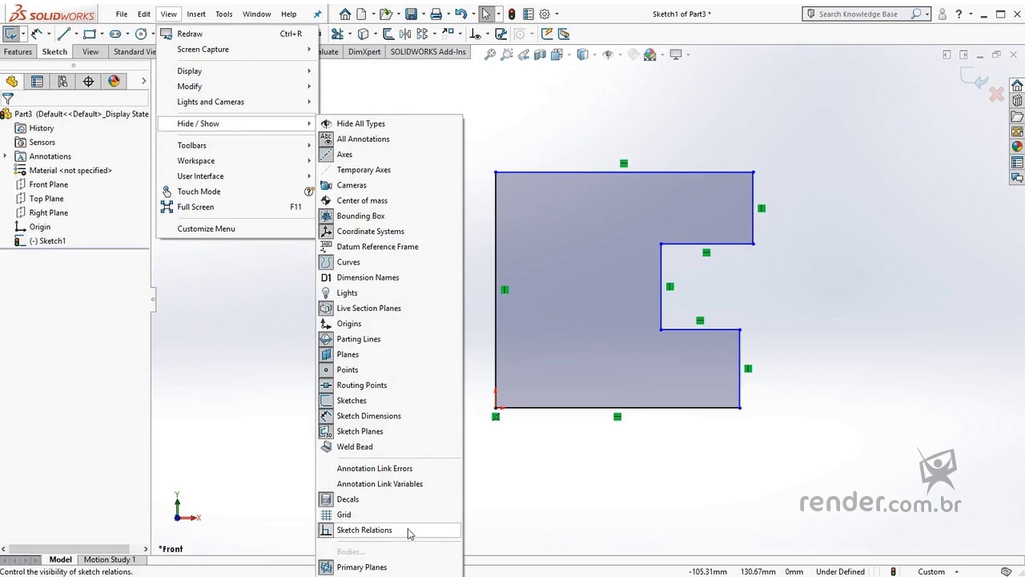
{"action": "left_click", "coordinate": [383, 533]}
{"action": "left_click", "coordinate": [721, 286]}
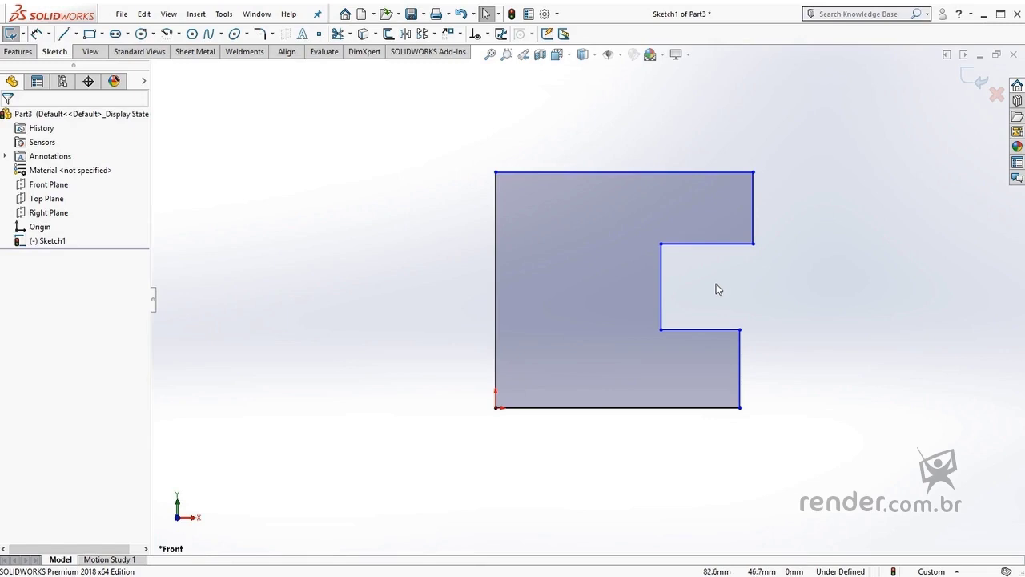
{"action": "left_click", "coordinate": [646, 409]}
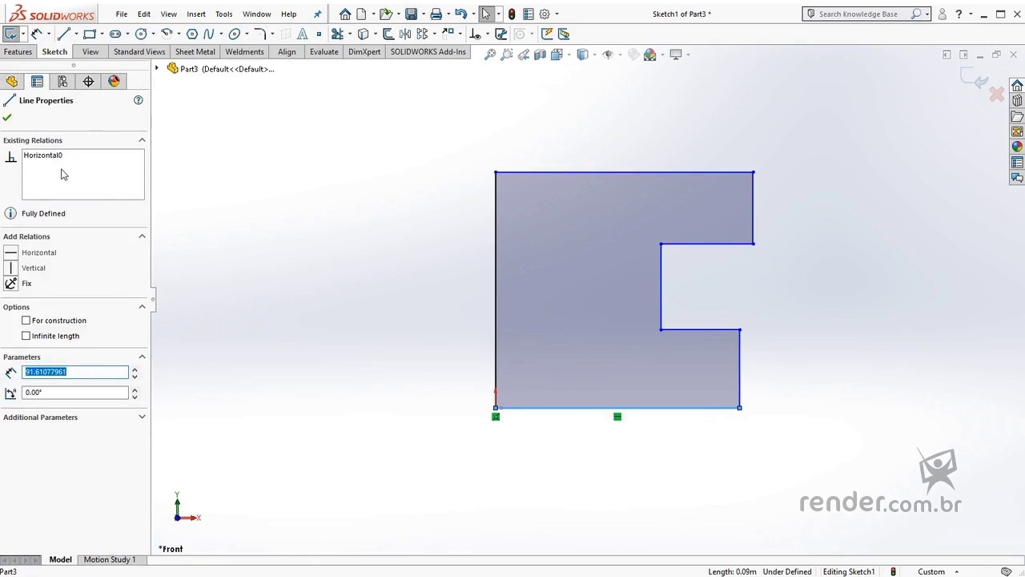
{"action": "left_click", "coordinate": [441, 270]}
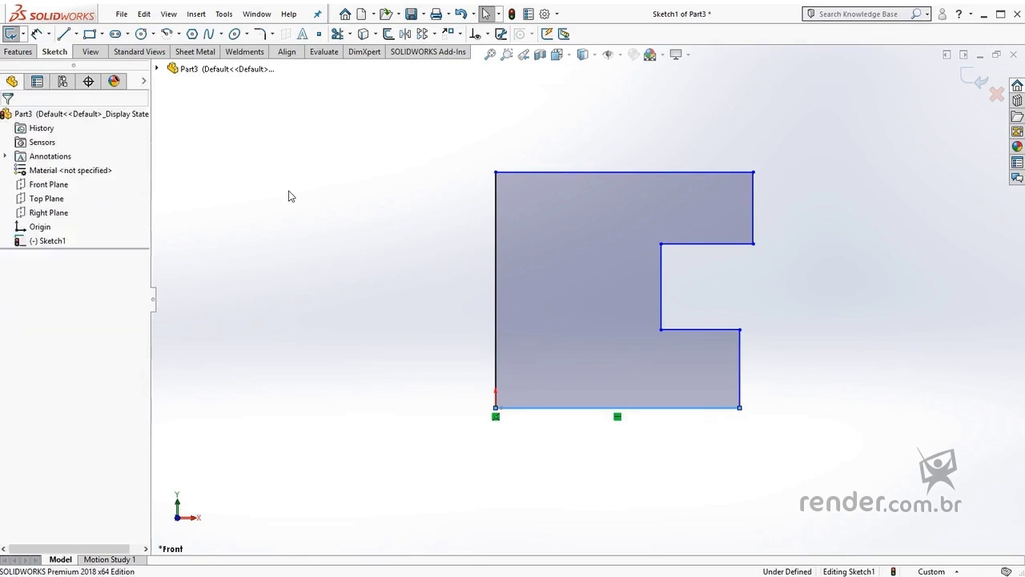
Step: Draw two circles of different sizes, one above the other, inside the profile
{"action": "left_click", "coordinate": [142, 36]}
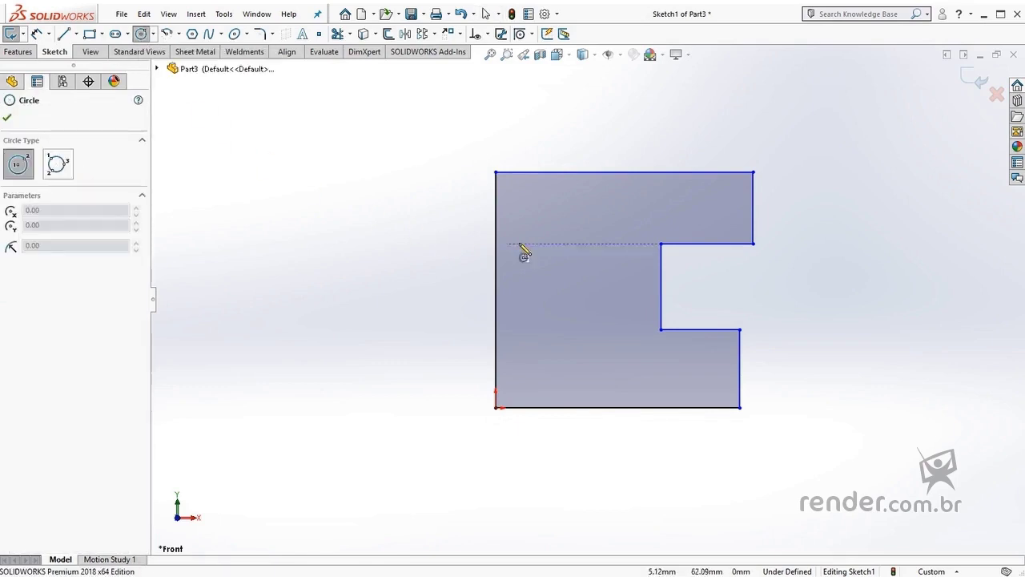
{"action": "left_click", "coordinate": [553, 221]}
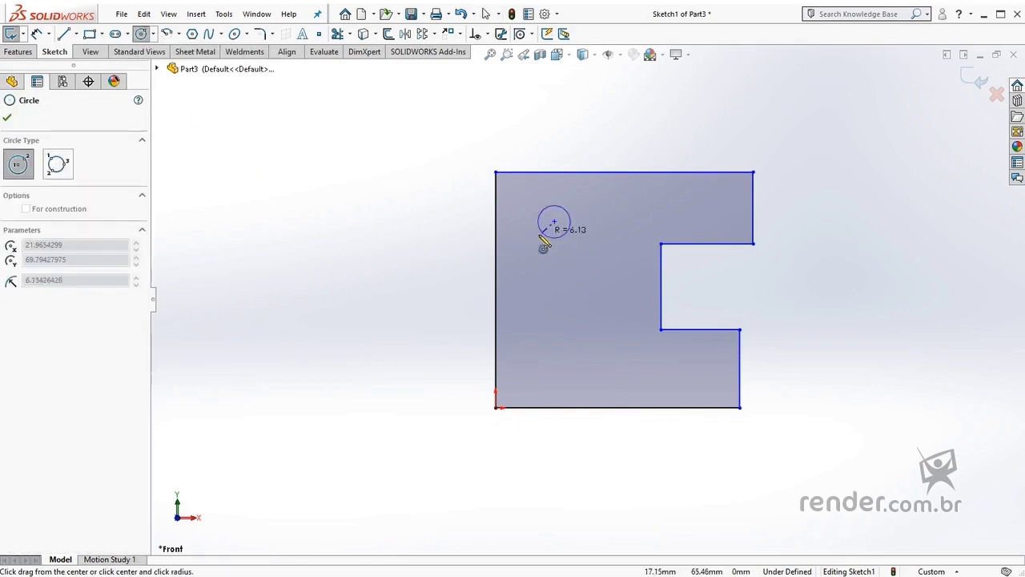
{"action": "left_click", "coordinate": [536, 240]}
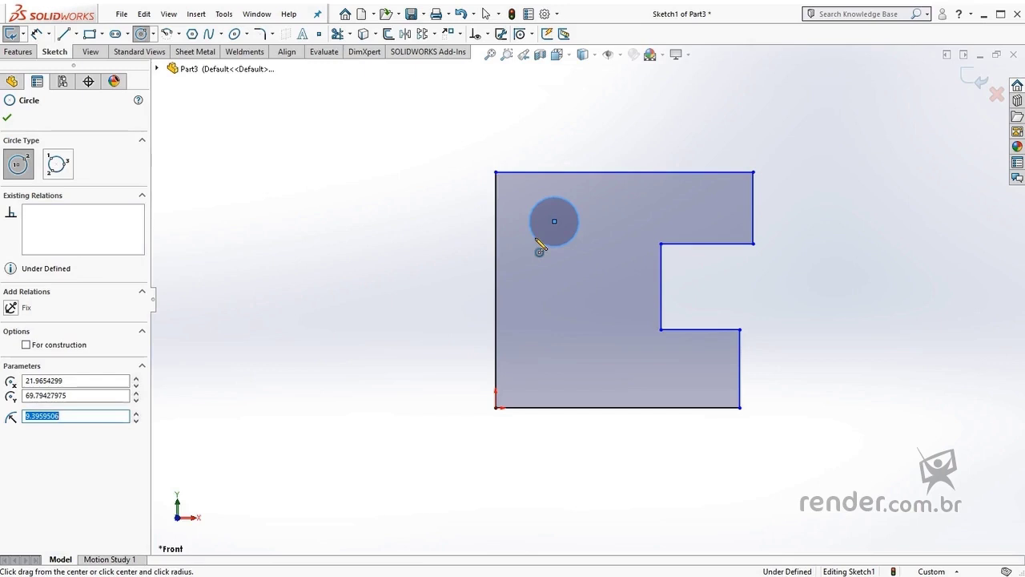
{"action": "left_click", "coordinate": [553, 354]}
{"action": "left_click", "coordinate": [532, 377]}
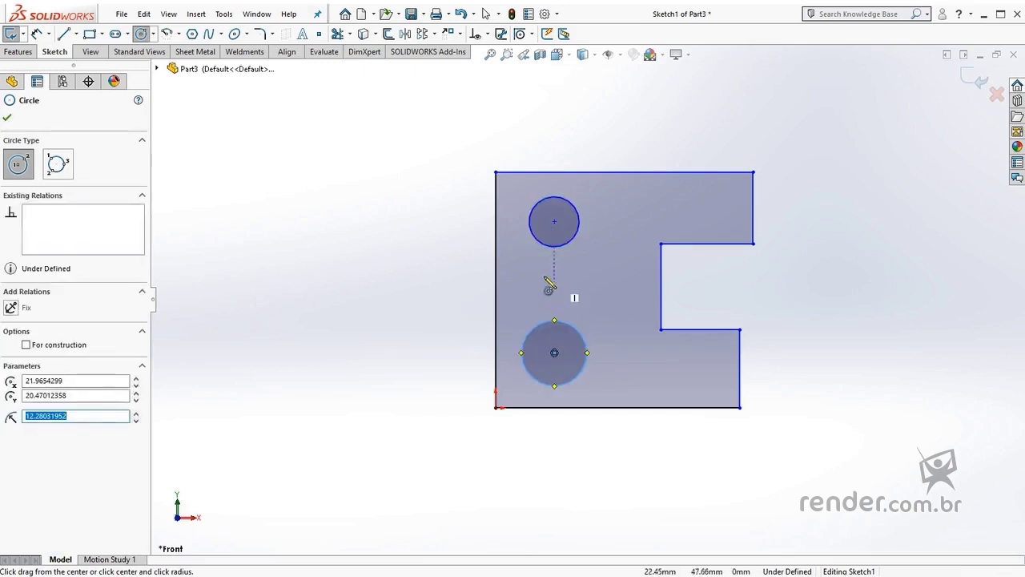
{"action": "key", "text": "Escape"}
Step: Select the upper and lower circles together
{"action": "left_click", "coordinate": [473, 262]}
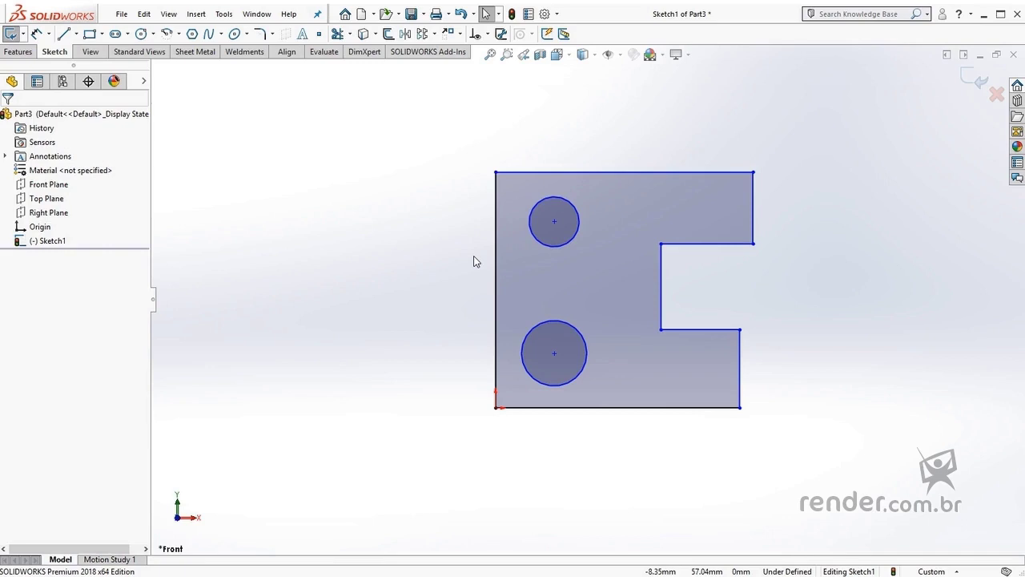
{"action": "left_click", "coordinate": [570, 204]}
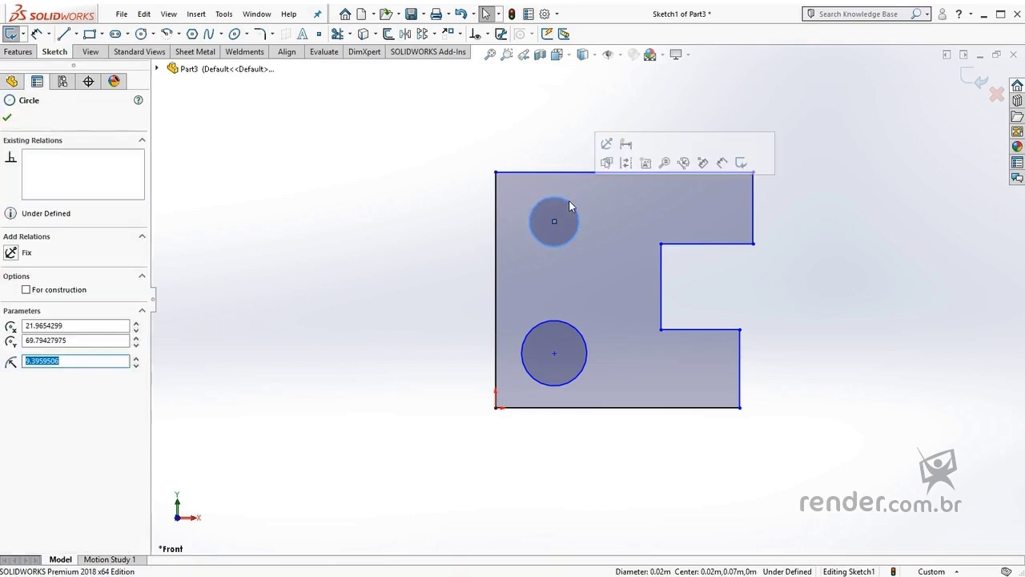
{"action": "left_click", "coordinate": [572, 331]}
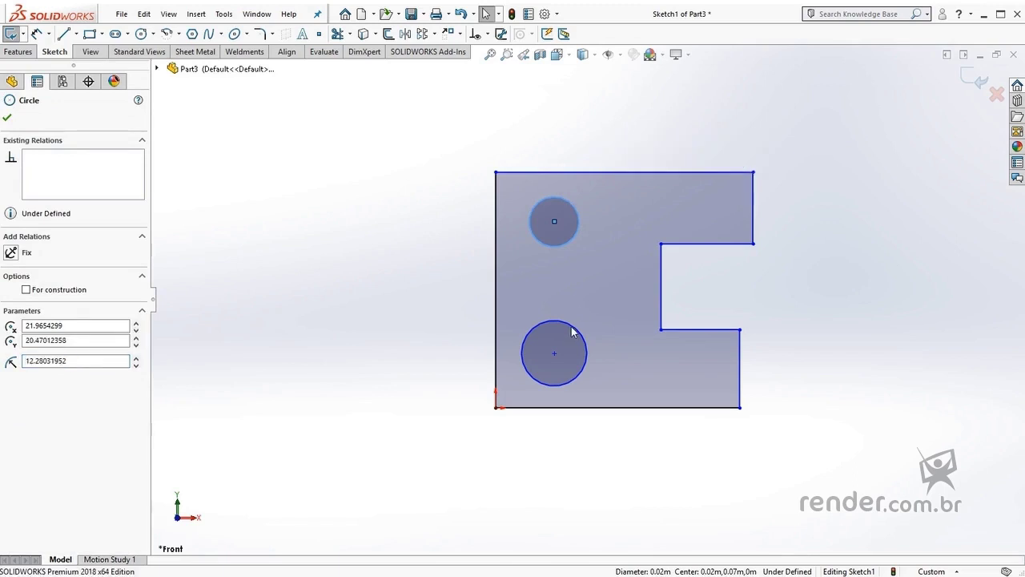
{"action": "left_click", "coordinate": [571, 327], "text": "ctrl"}
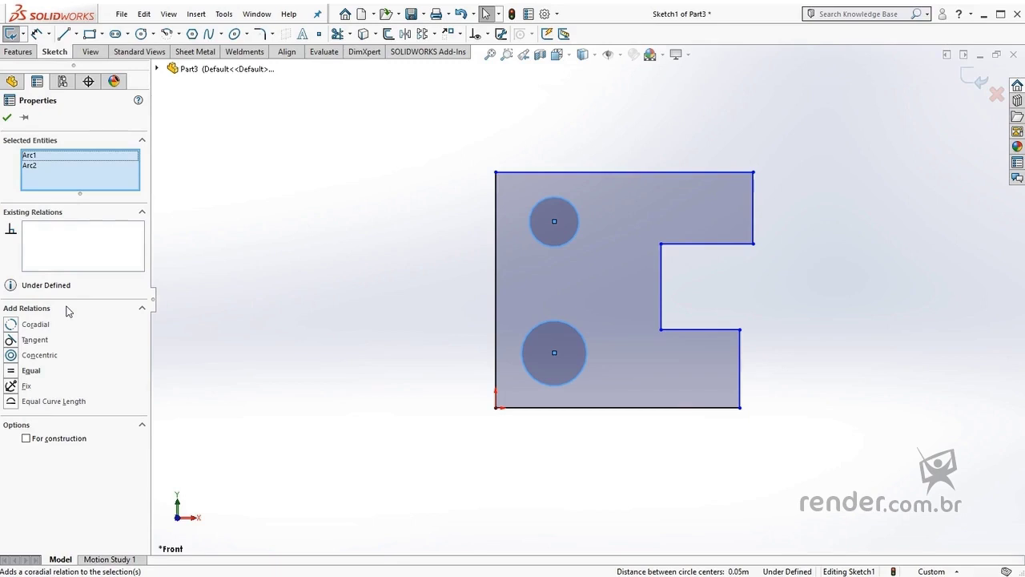
Step: Undo a trial Concentric relation and apply Equal so both circles share one radius
{"action": "left_click", "coordinate": [12, 355]}
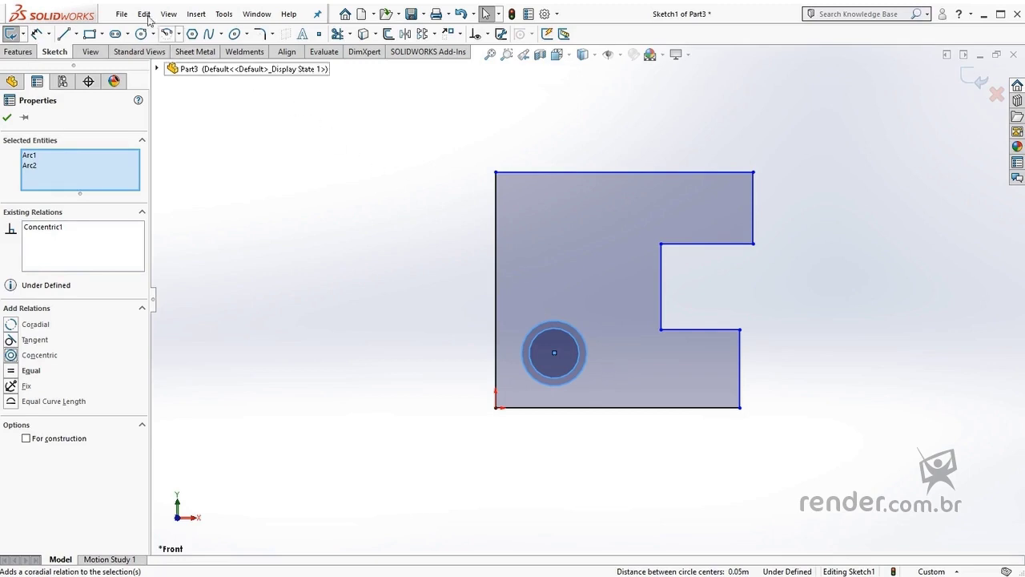
{"action": "left_click", "coordinate": [144, 14]}
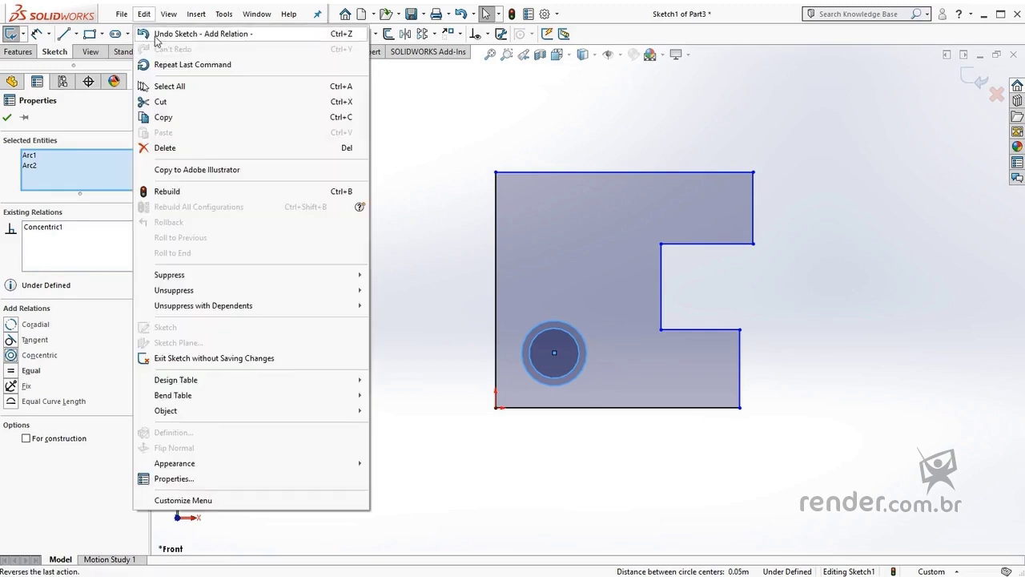
{"action": "left_click", "coordinate": [168, 33]}
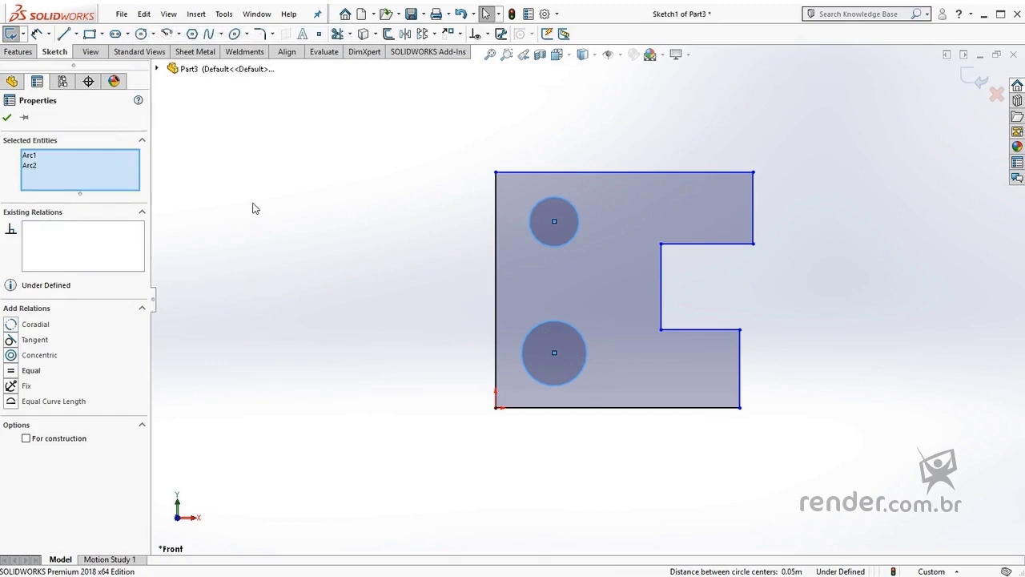
{"action": "left_click", "coordinate": [16, 370]}
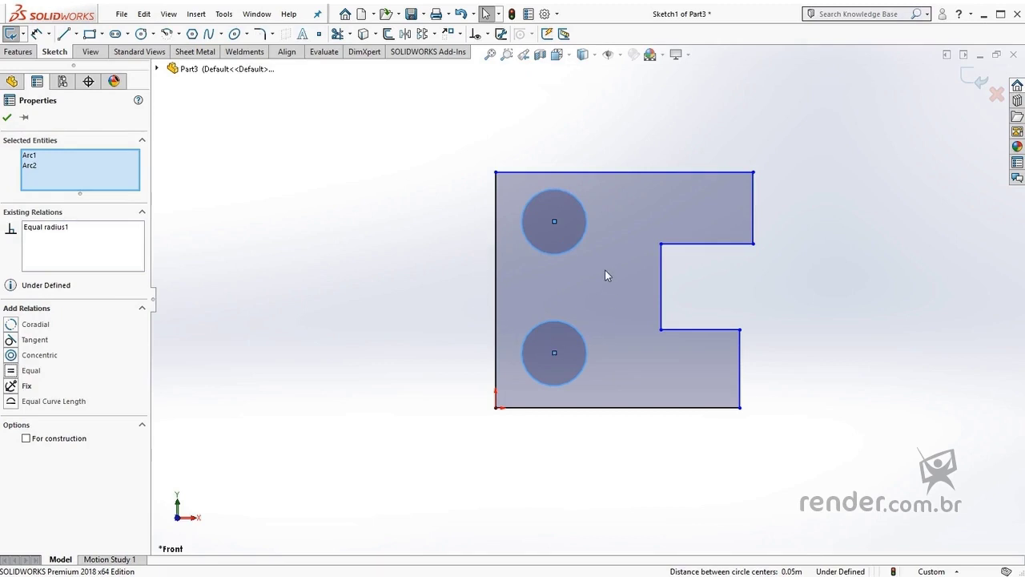
{"action": "left_click", "coordinate": [754, 229]}
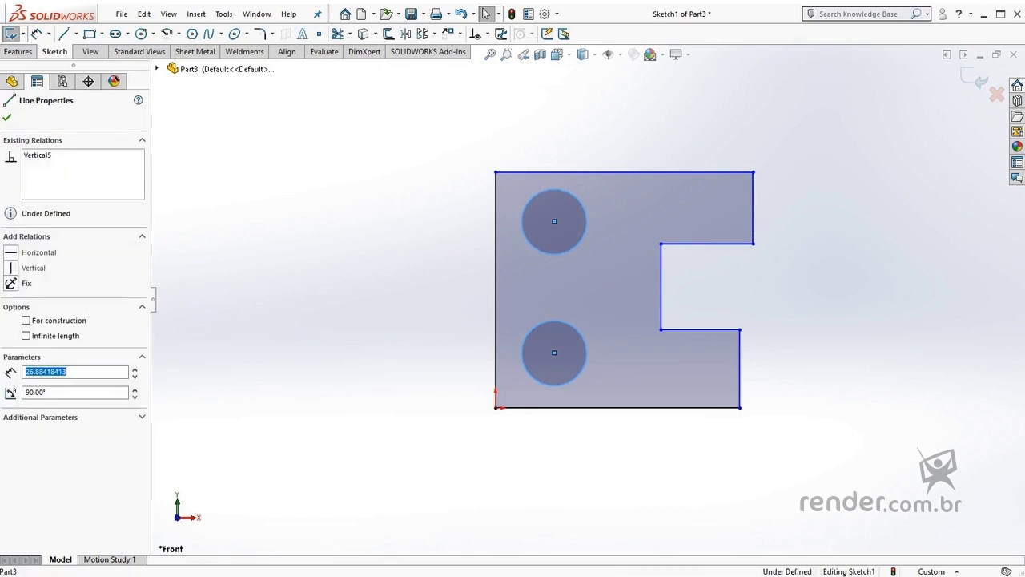
Step: Make the upper and lower right vertical edges collinear
{"action": "left_click", "coordinate": [740, 377], "text": "ctrl"}
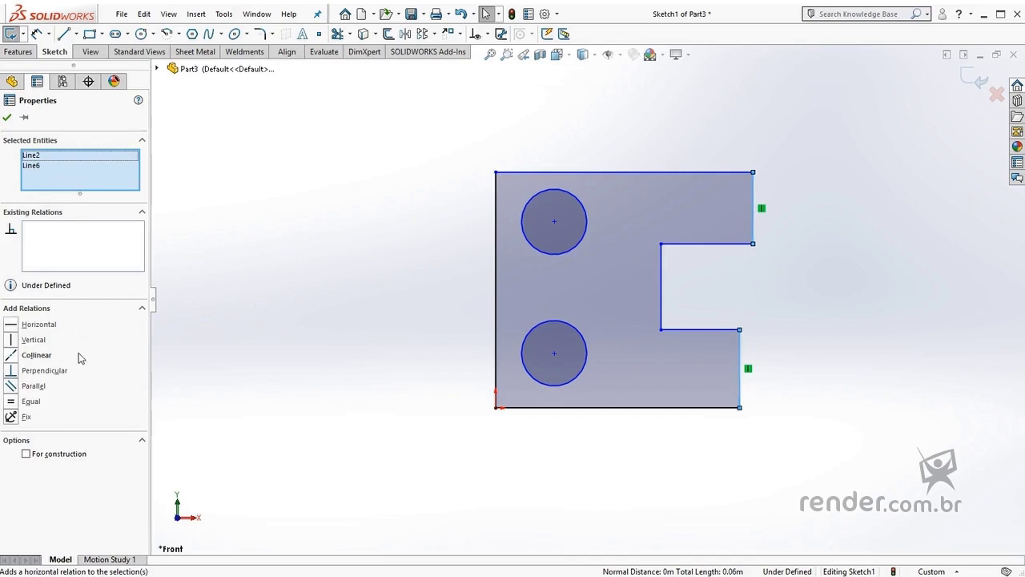
{"action": "left_click", "coordinate": [13, 357]}
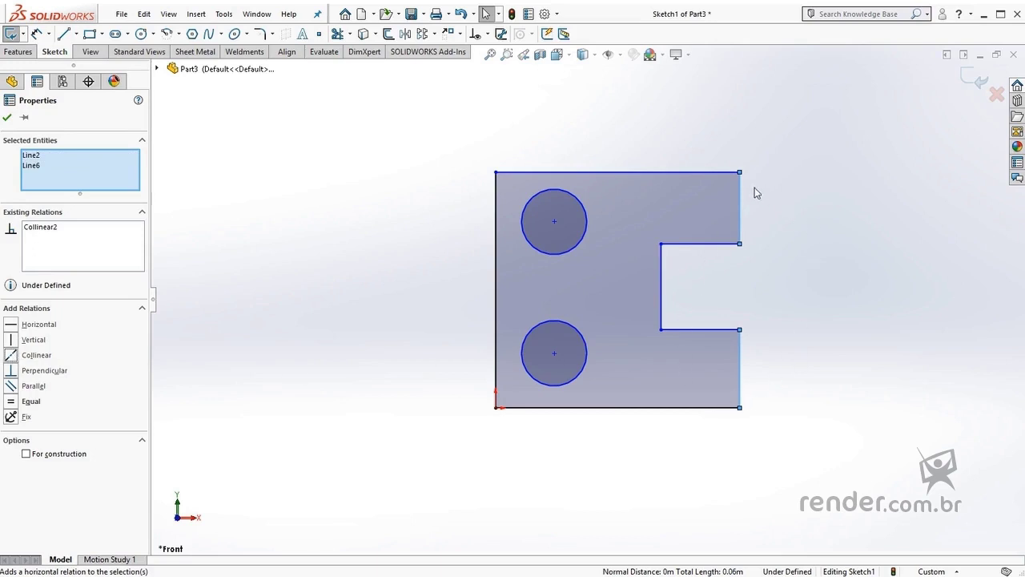
{"action": "left_click", "coordinate": [751, 288]}
{"action": "left_click", "coordinate": [554, 221]}
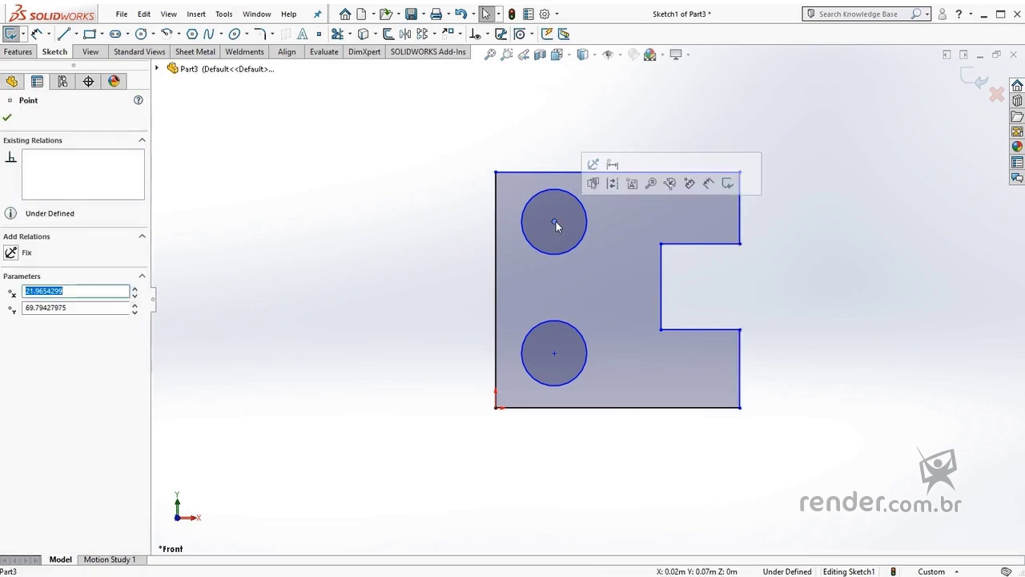
{"action": "left_click", "coordinate": [661, 244], "text": "ctrl"}
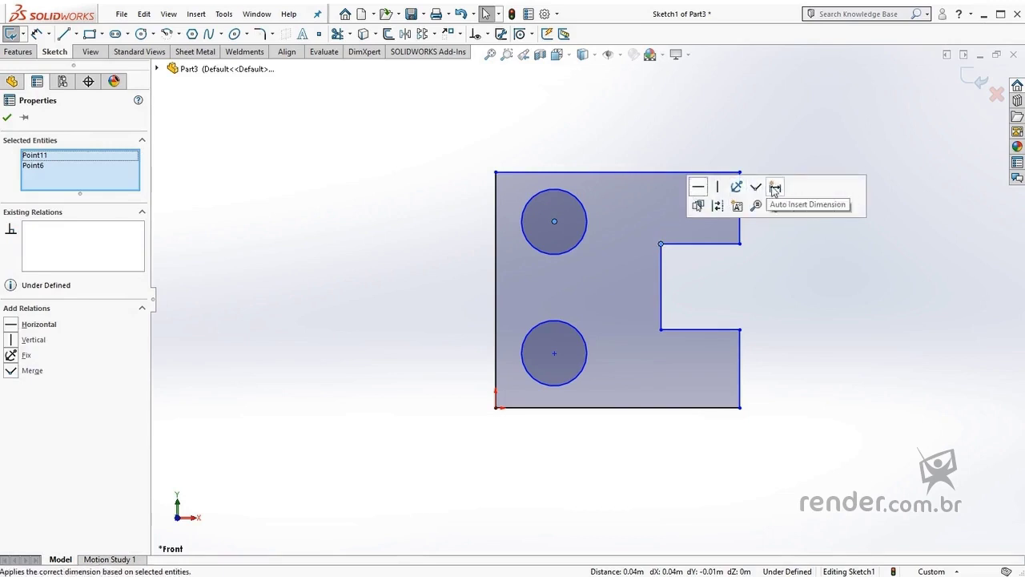
{"action": "mouse_move", "coordinate": [697, 187]}
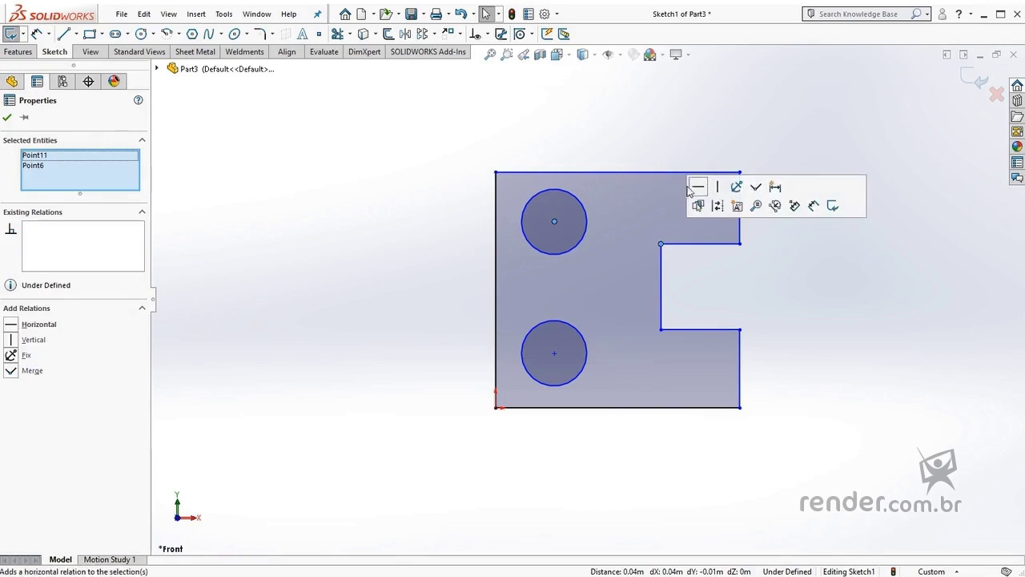
{"action": "left_click", "coordinate": [698, 187]}
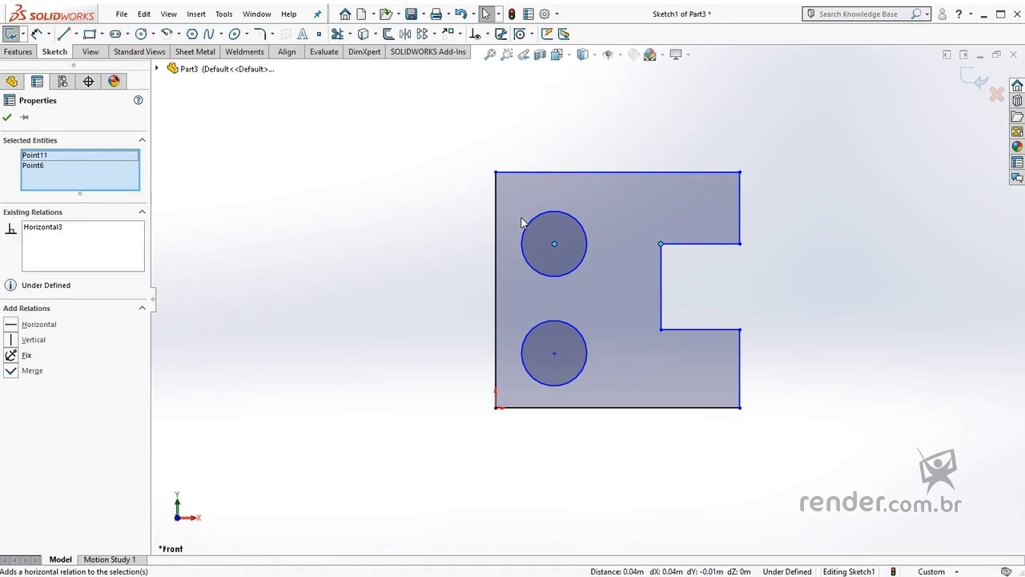
{"action": "key", "text": "ctrl+z"}
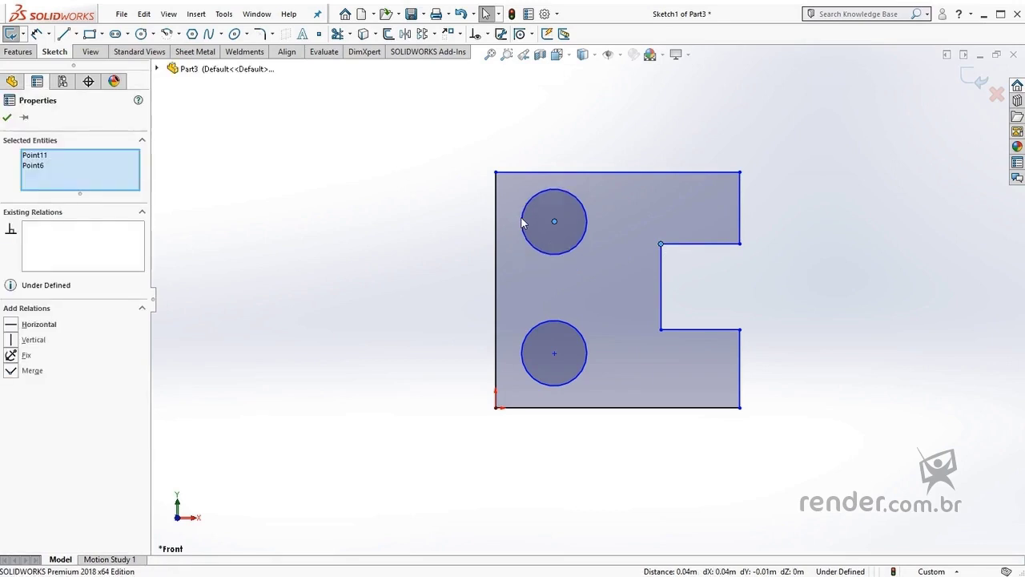
{"action": "left_click", "coordinate": [16, 340]}
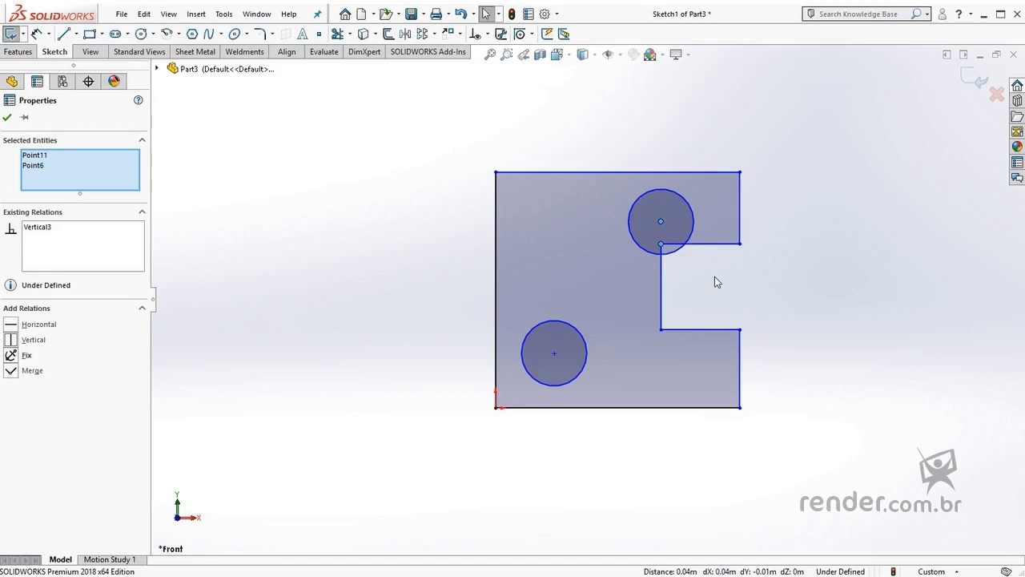
{"action": "key", "text": "ctrl+z"}
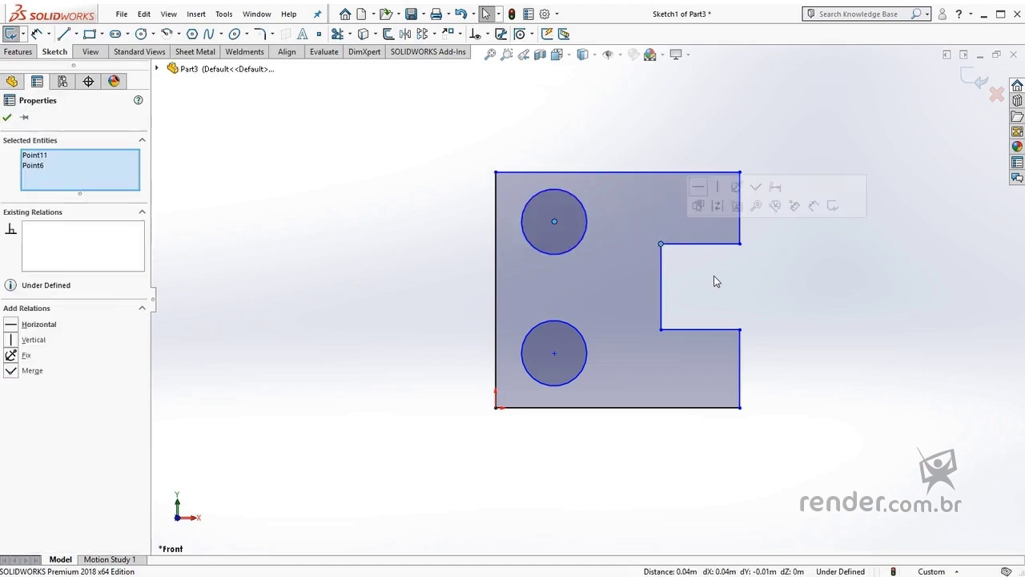
{"action": "left_click", "coordinate": [11, 370]}
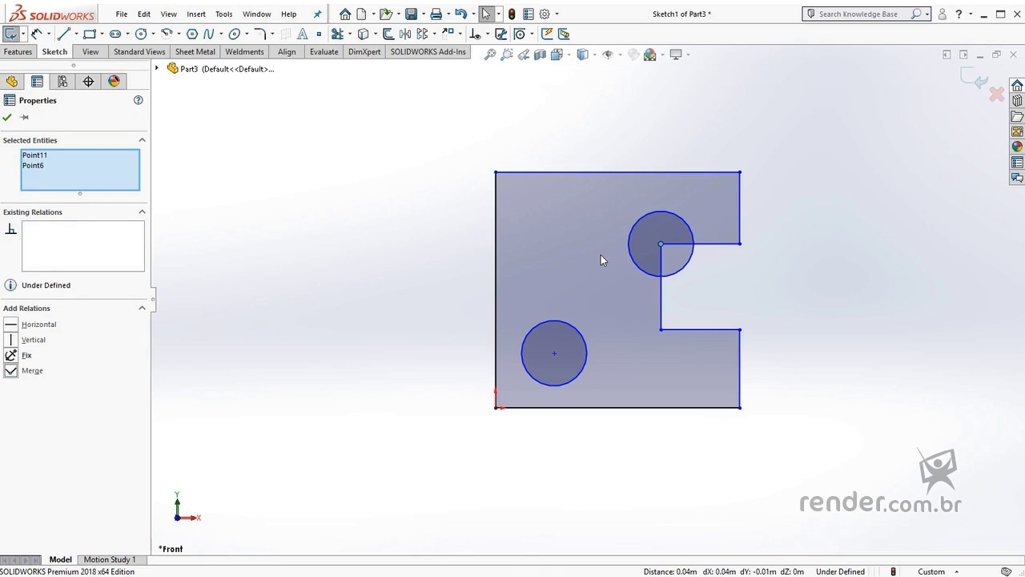
{"action": "key", "text": "ctrl+z"}
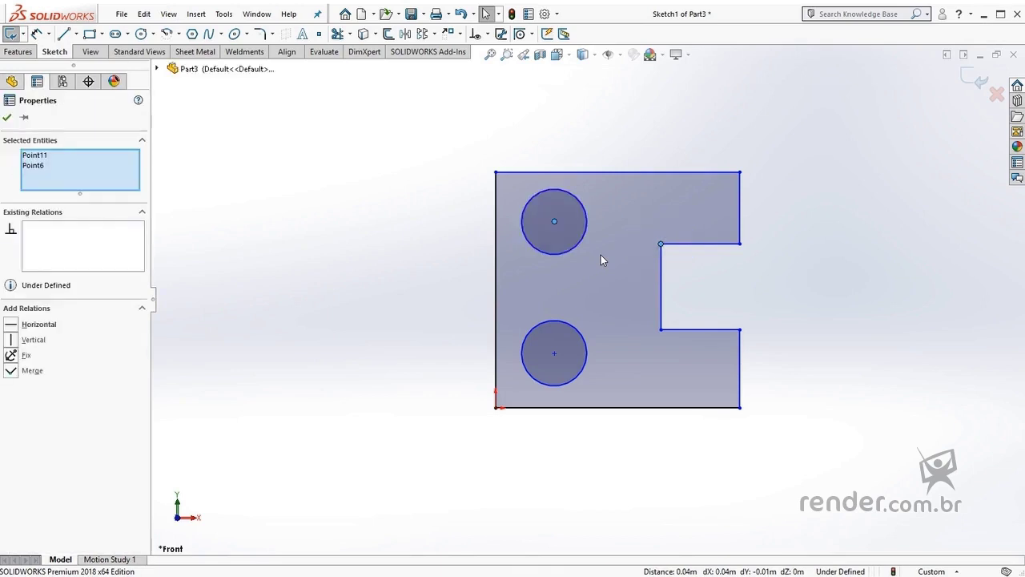
{"action": "left_click", "coordinate": [699, 278]}
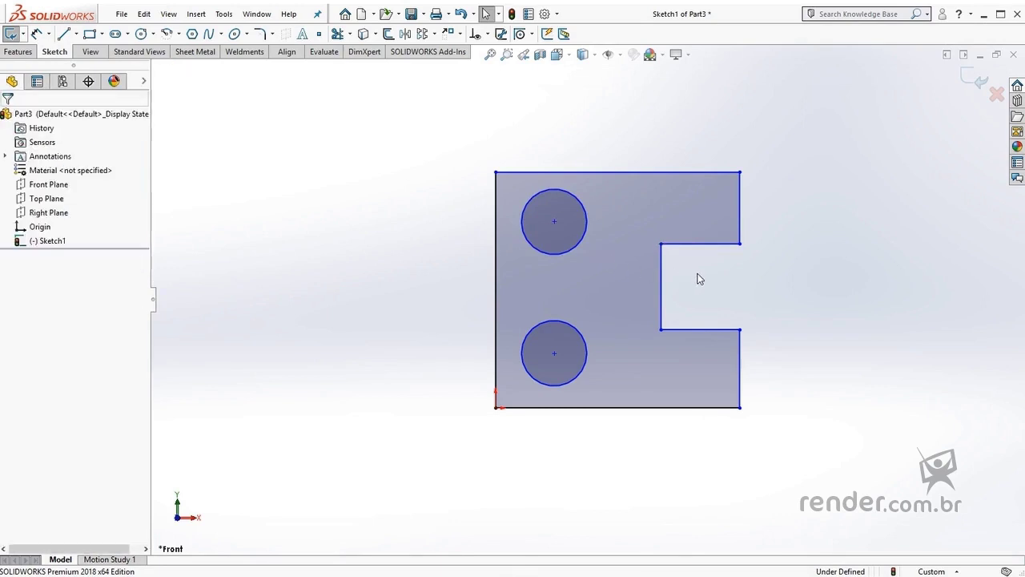
Step: Add a Vertical relation between the two circle centre points through Tools > Relations > Add
{"action": "left_click", "coordinate": [224, 14]}
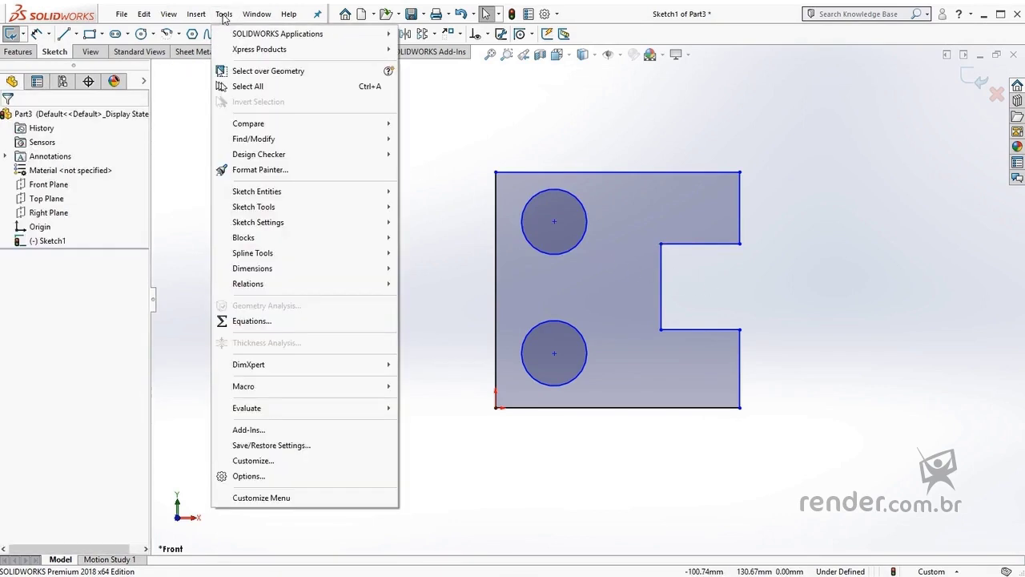
{"action": "mouse_move", "coordinate": [248, 283]}
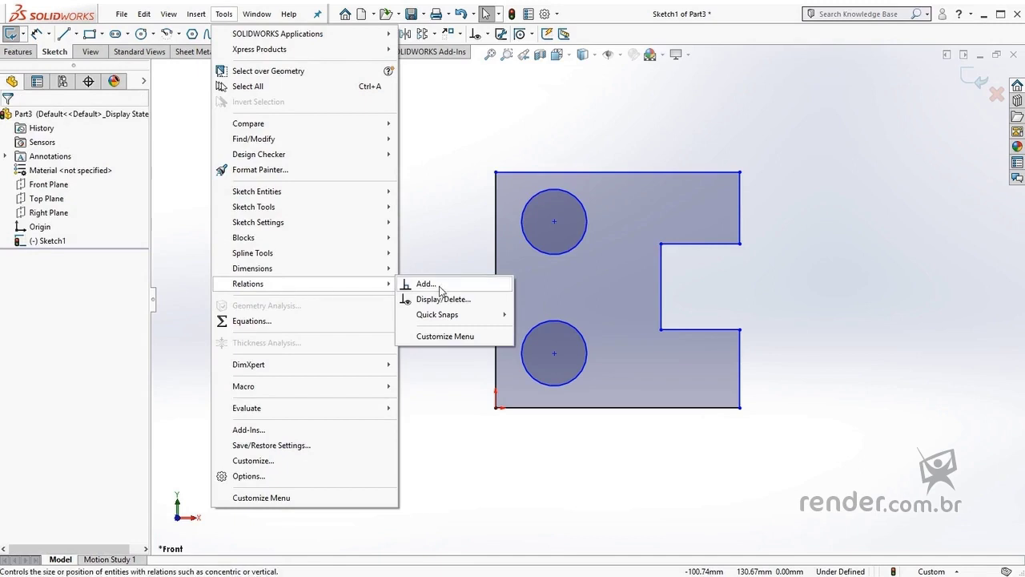
{"action": "left_click", "coordinate": [455, 287]}
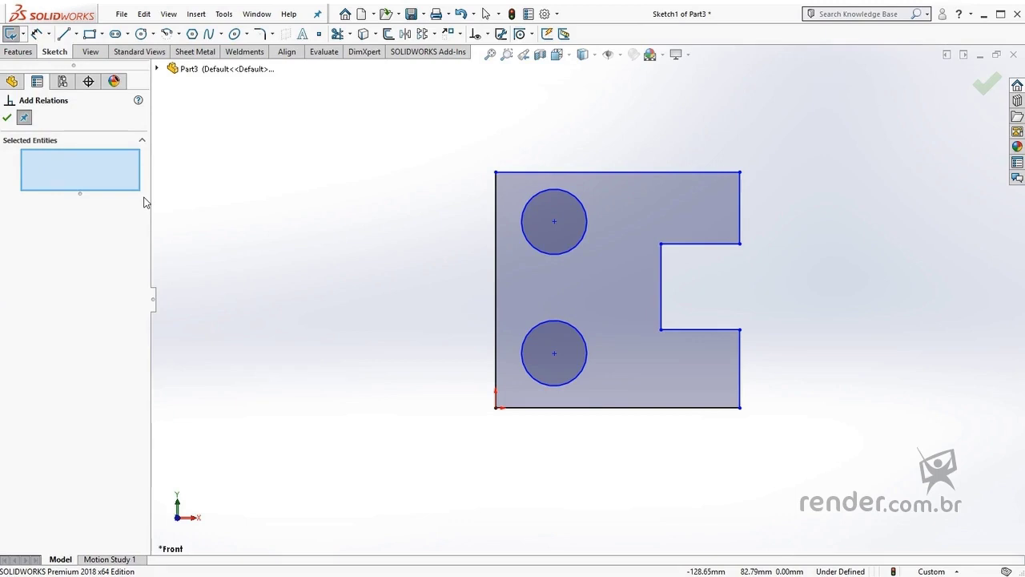
{"action": "left_click", "coordinate": [555, 222]}
{"action": "left_click", "coordinate": [554, 353]}
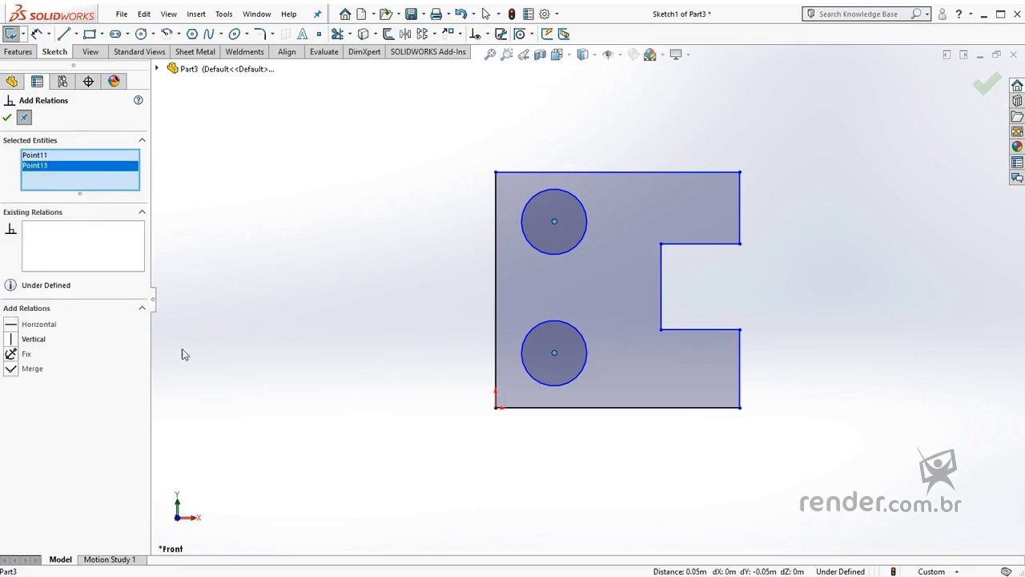
{"action": "left_click", "coordinate": [11, 340]}
{"action": "left_click", "coordinate": [8, 118]}
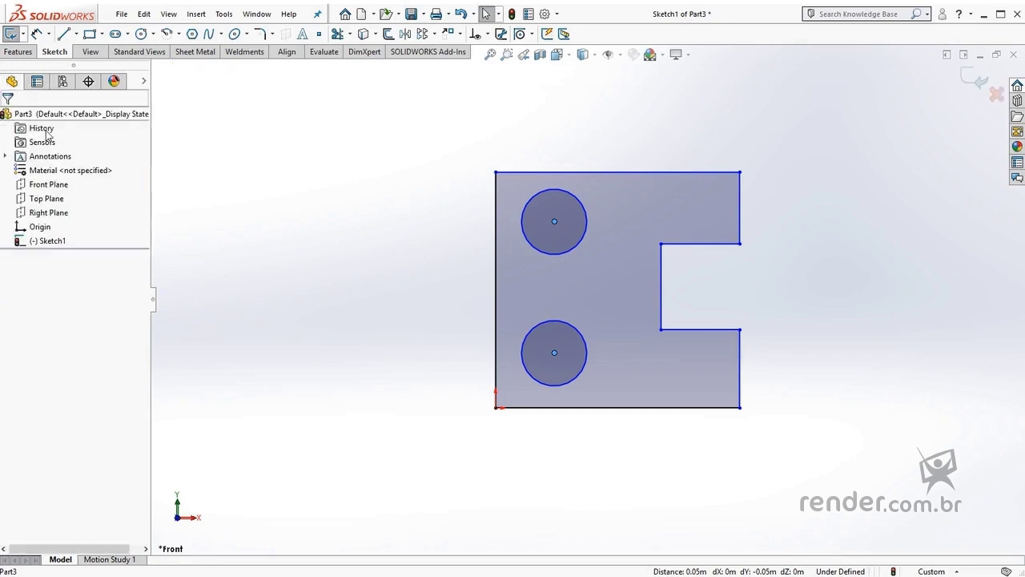
{"action": "left_click", "coordinate": [236, 191]}
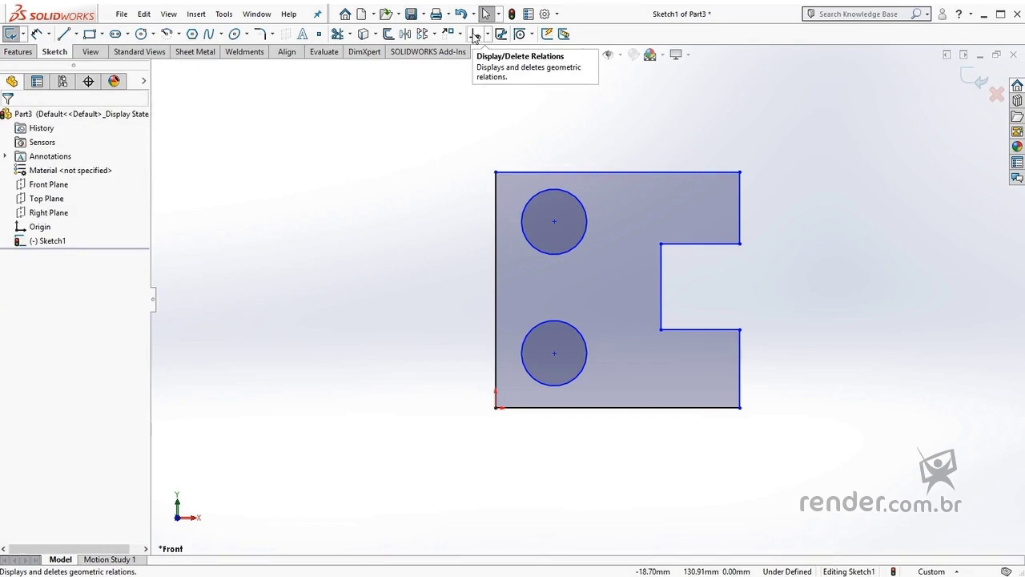
{"action": "left_click", "coordinate": [475, 35]}
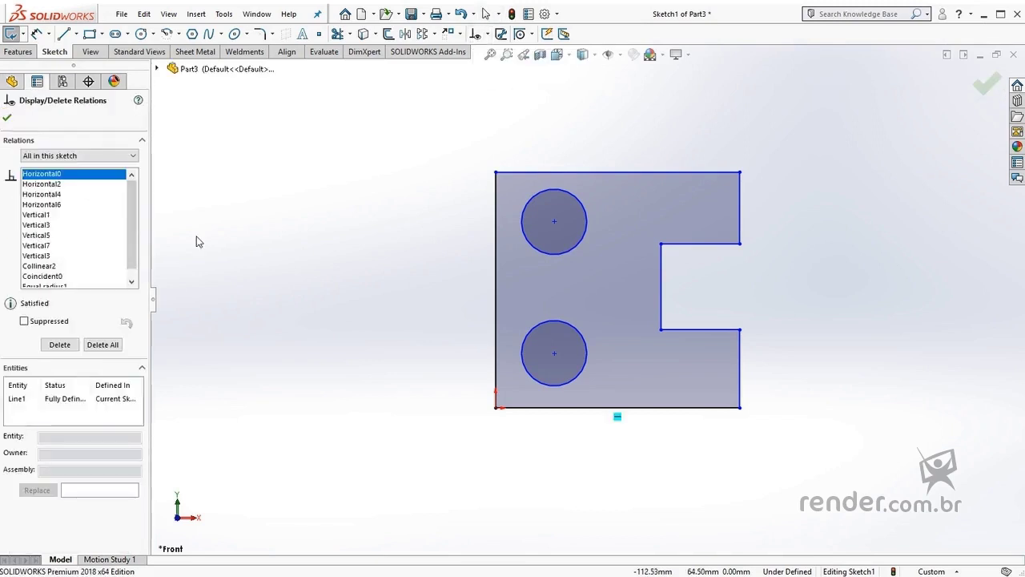
{"action": "left_click", "coordinate": [84, 157]}
{"action": "left_click", "coordinate": [80, 165]}
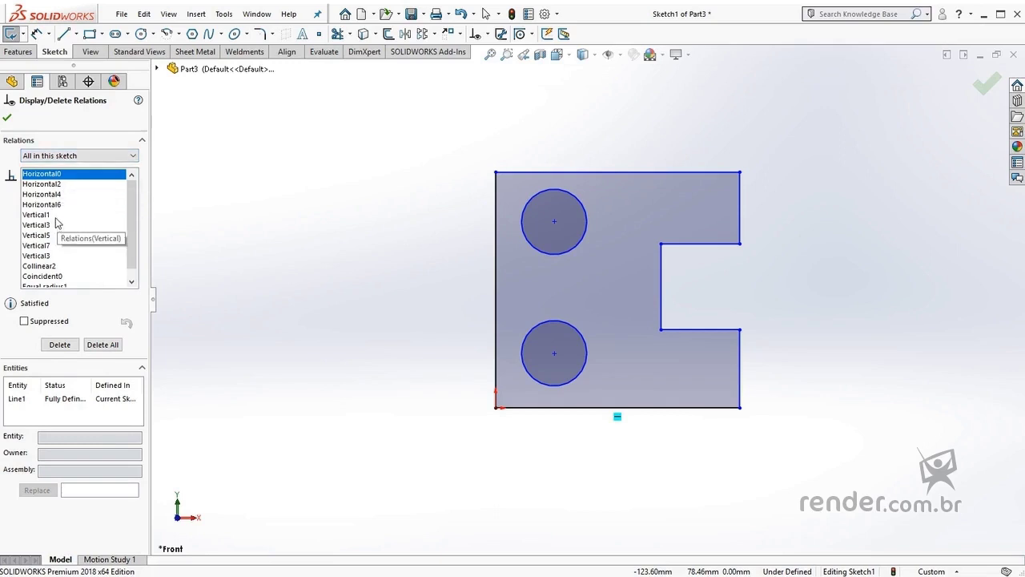
{"action": "left_click", "coordinate": [44, 184]}
{"action": "left_click", "coordinate": [49, 194]}
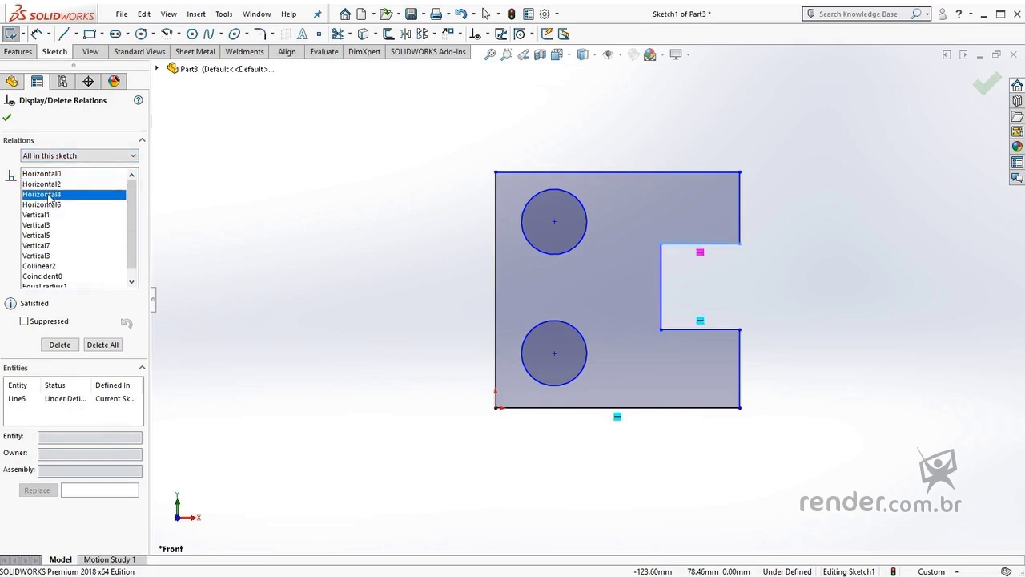
{"action": "left_click", "coordinate": [44, 205]}
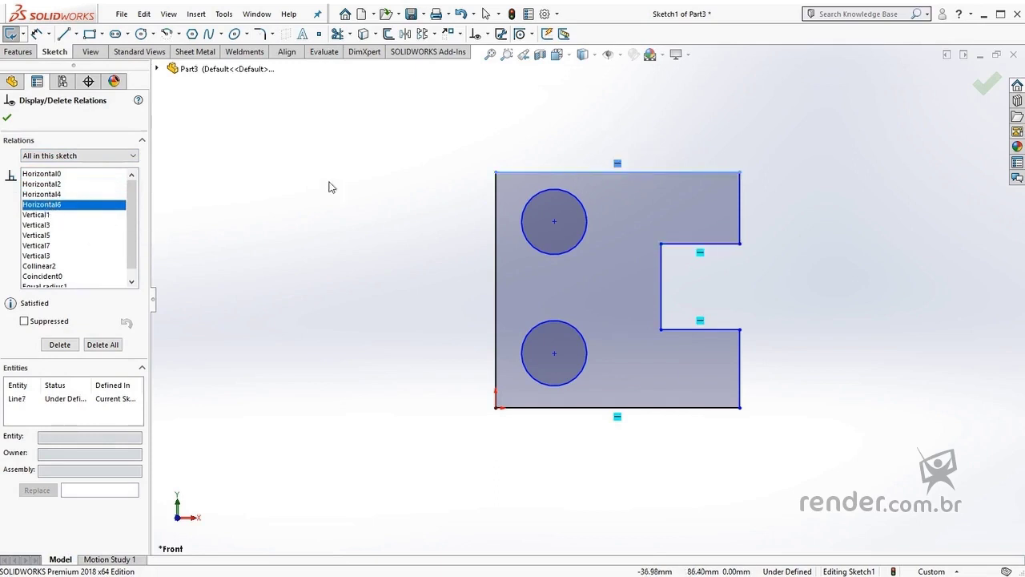
{"action": "left_click", "coordinate": [47, 214]}
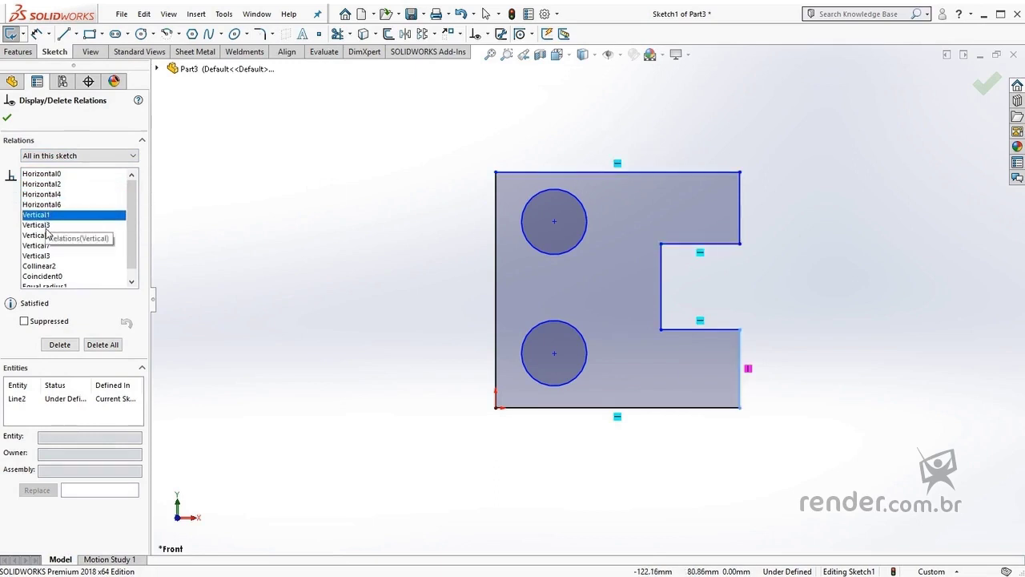
{"action": "left_click", "coordinate": [46, 225]}
{"action": "left_click", "coordinate": [47, 235]}
{"action": "left_click", "coordinate": [46, 239]}
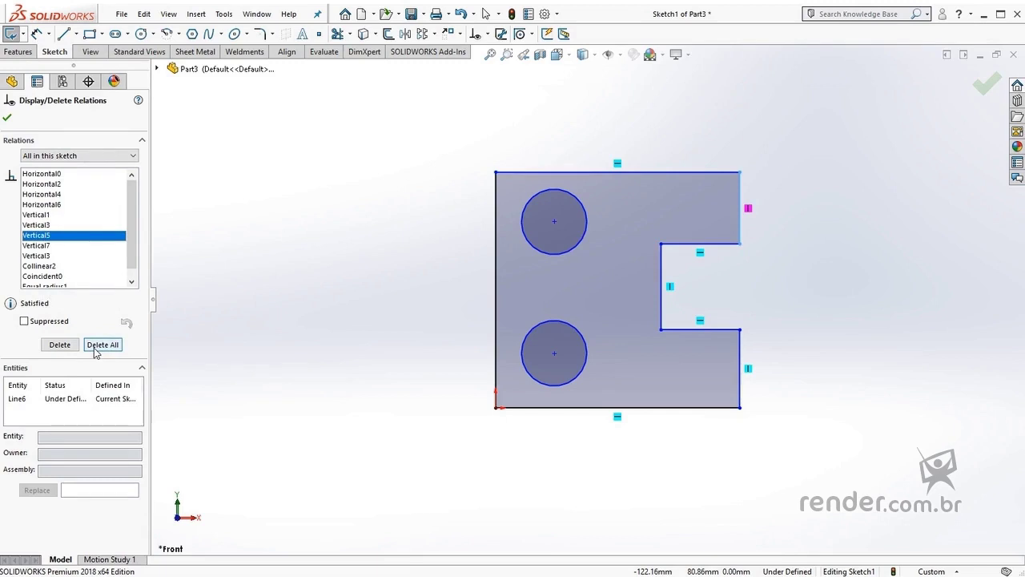
{"action": "left_click", "coordinate": [8, 119]}
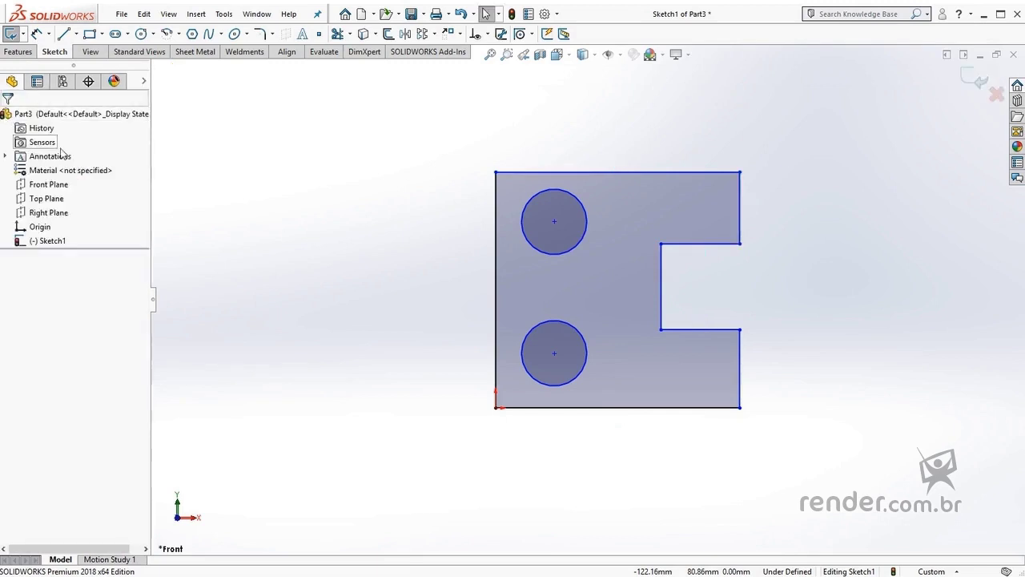